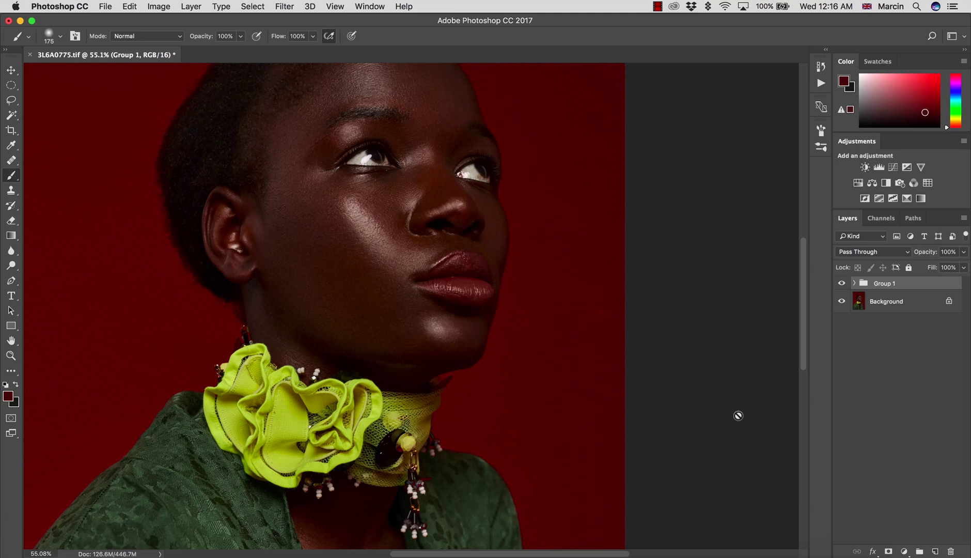
Step: Zoom in on the lips to 200% and rename Group 1 to 'x'
key(z)
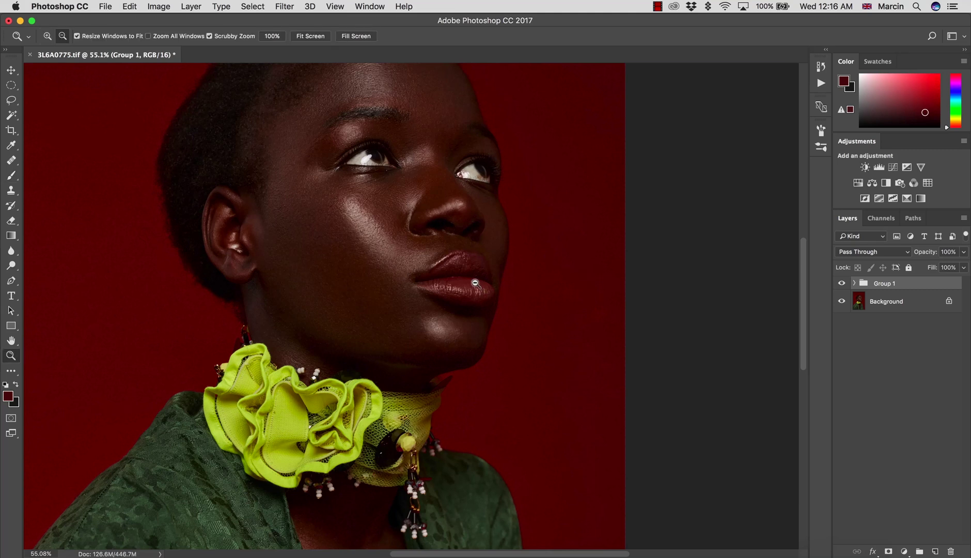
mouse_move(558, 273)
mouse_down()
mouse_move(529, 282)
mouse_move(557, 282)
mouse_up()
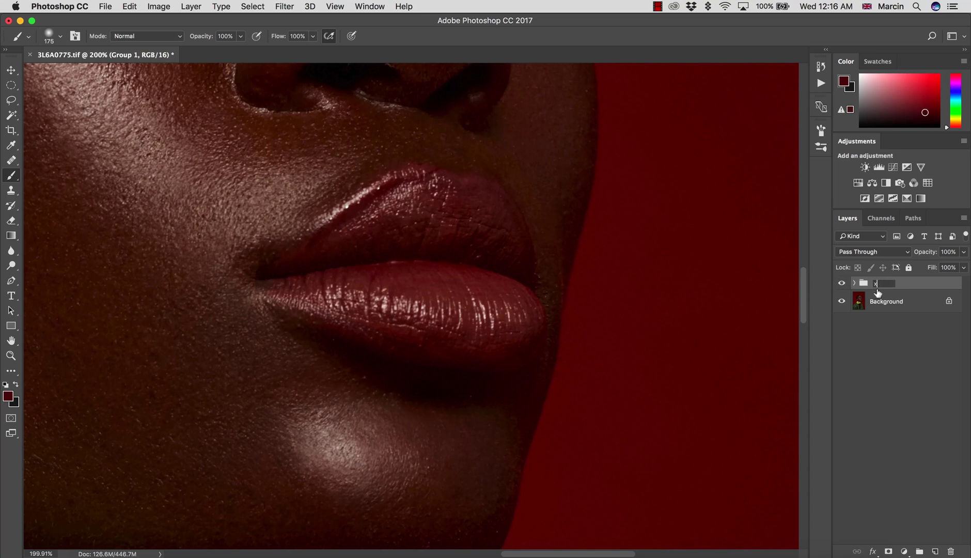
key(Return)
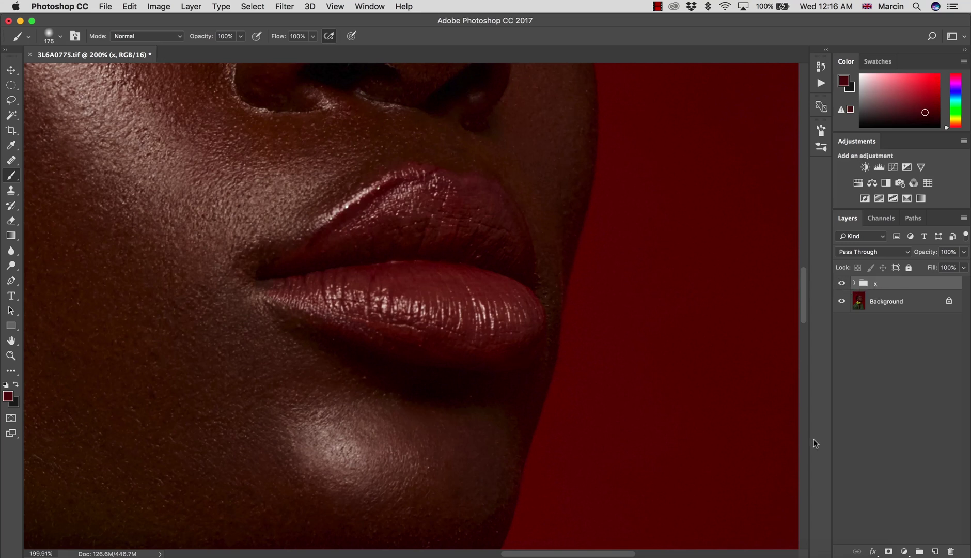
Step: Add a new empty layer named 'clean lips' above group x
click(936, 551)
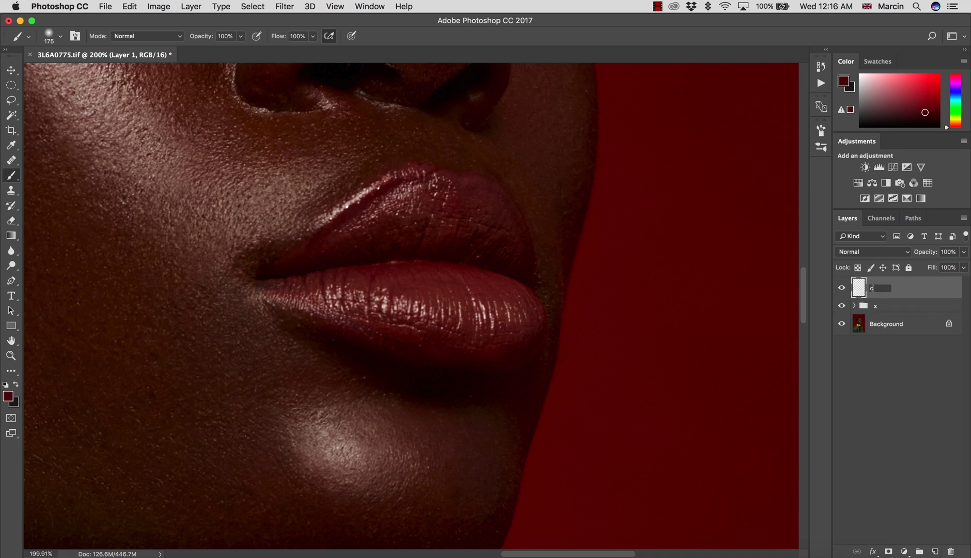
text(clean lips)
key(Return)
Step: Set a size-25 Clone Stamp sourced on the lower lip, sampling Current & Below
key(s)
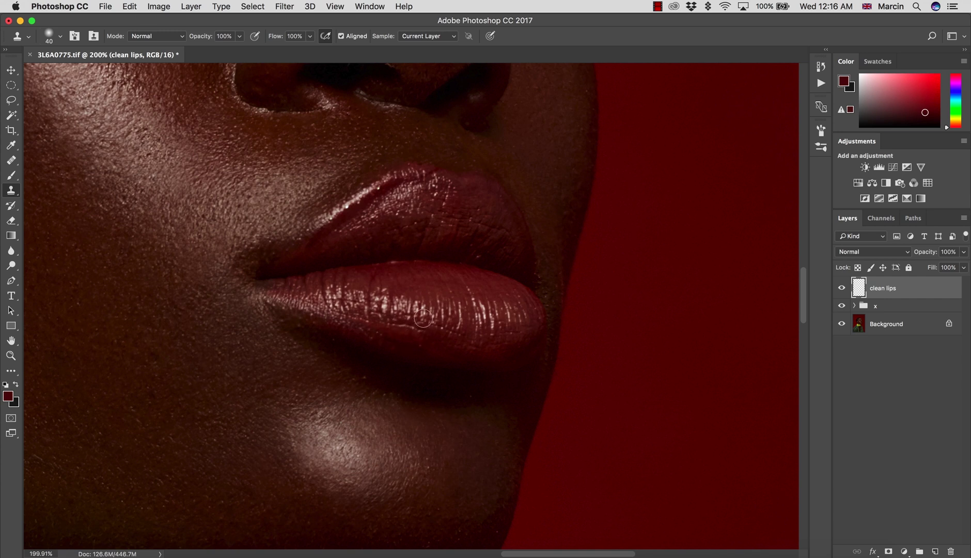
key(z)
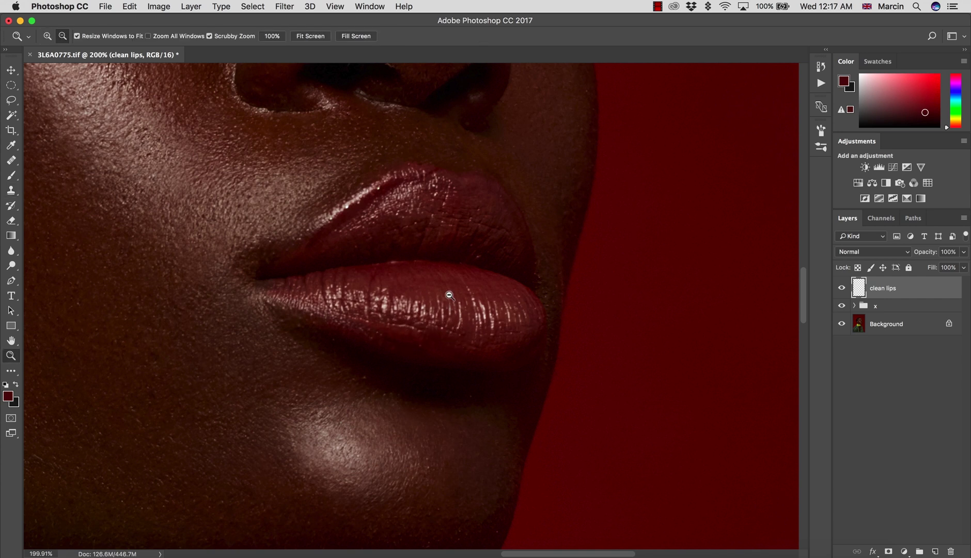
drag(489, 300, 522, 301)
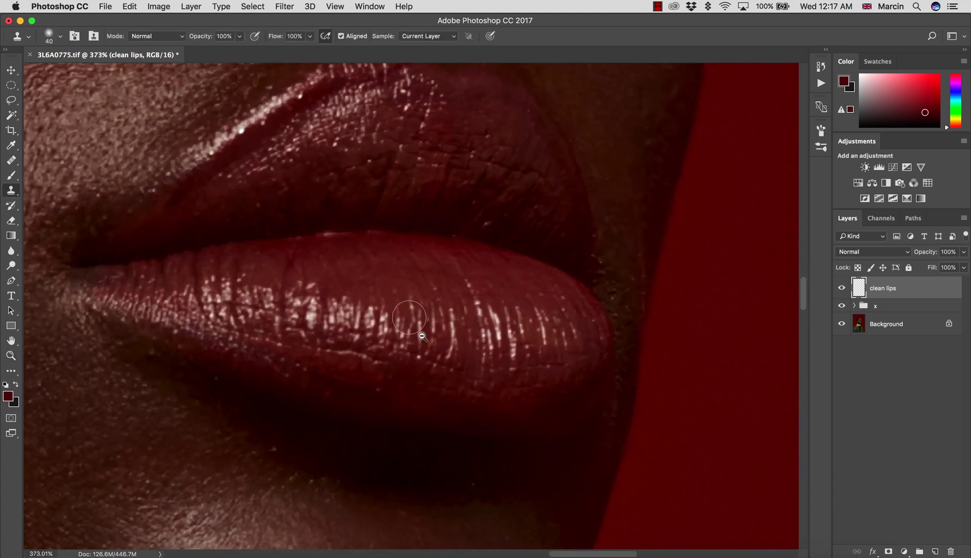
key(bracketleft)
key(bracketleft)
key(bracketleft)
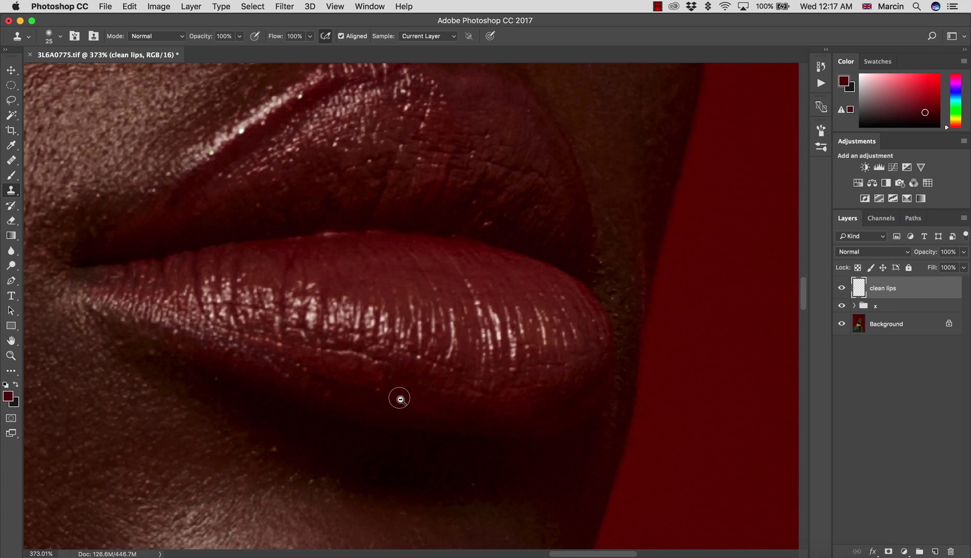
alt+click(403, 402)
click(435, 36)
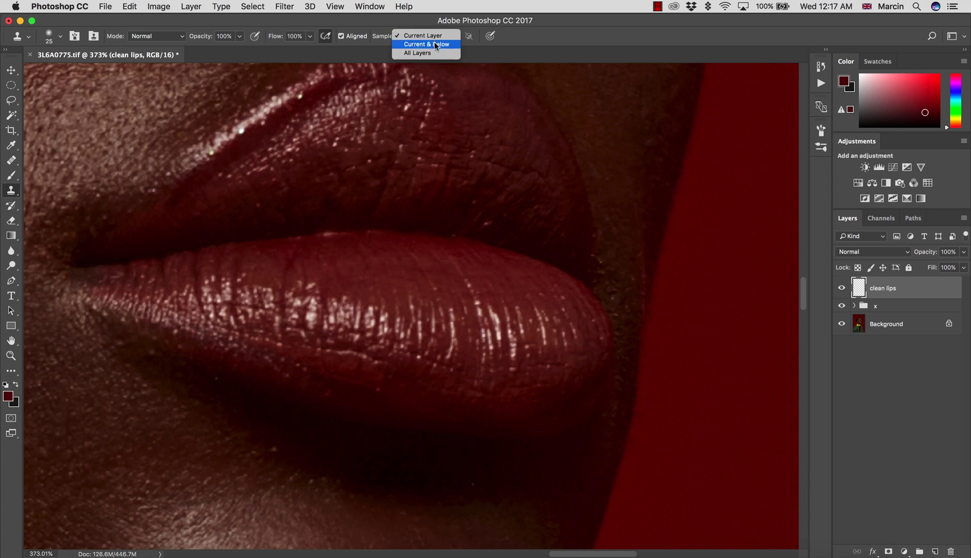
click(434, 45)
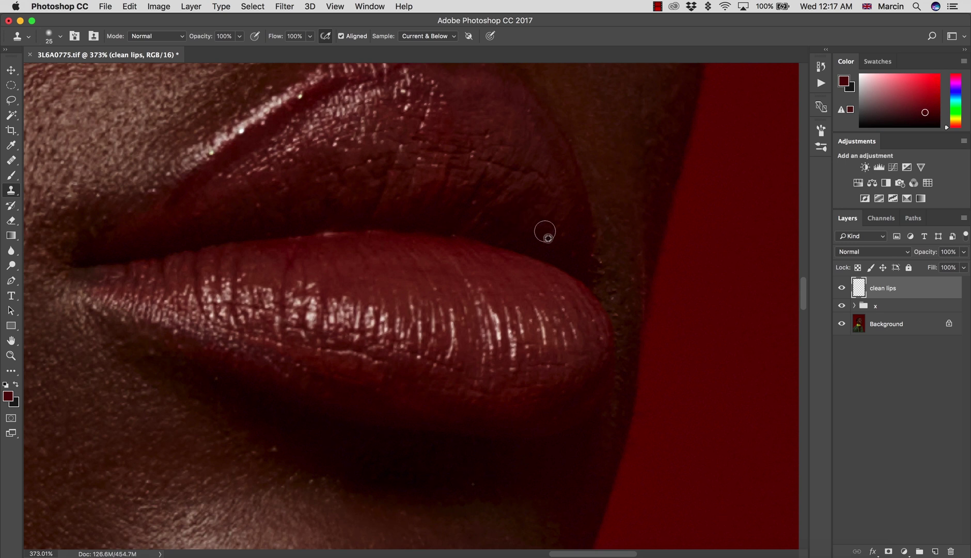
Step: Clone nearby lip texture along the lip line and over the lower-lip corner blemishes
alt+click(347, 235)
drag(331, 235, 328, 235)
alt+click(195, 212)
mouse_move(152, 277)
mouse_down()
mouse_move(141, 278)
mouse_move(160, 282)
mouse_up()
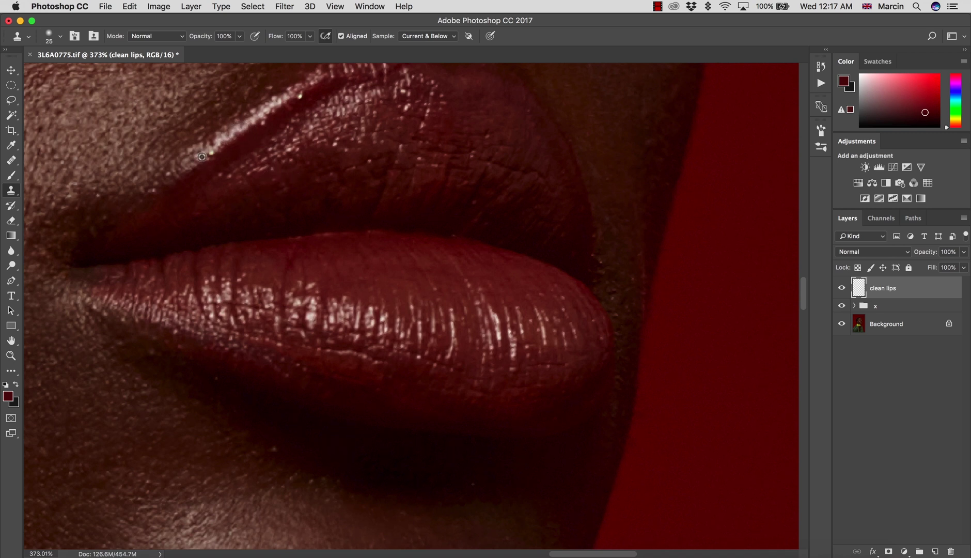
scroll(222, 170, up, 5)
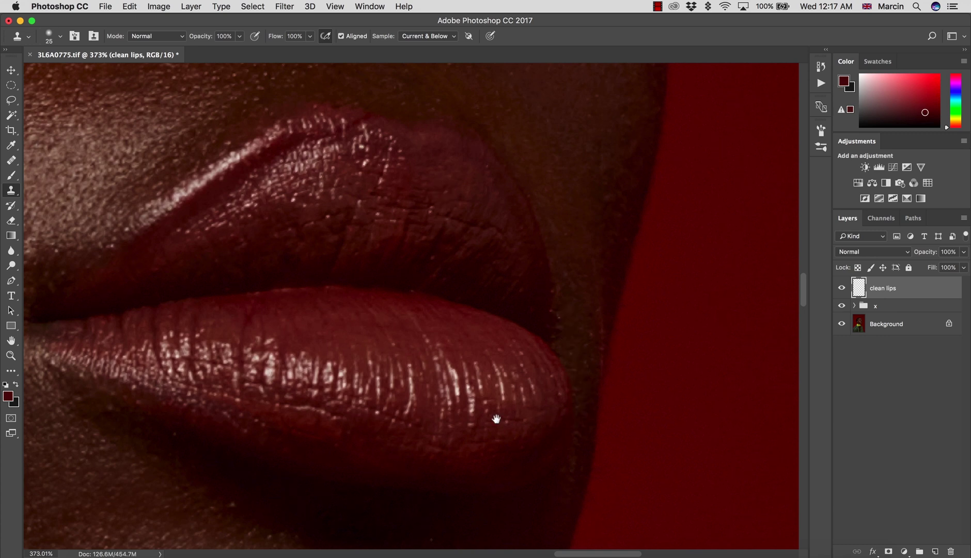
scroll(498, 416, down, 4)
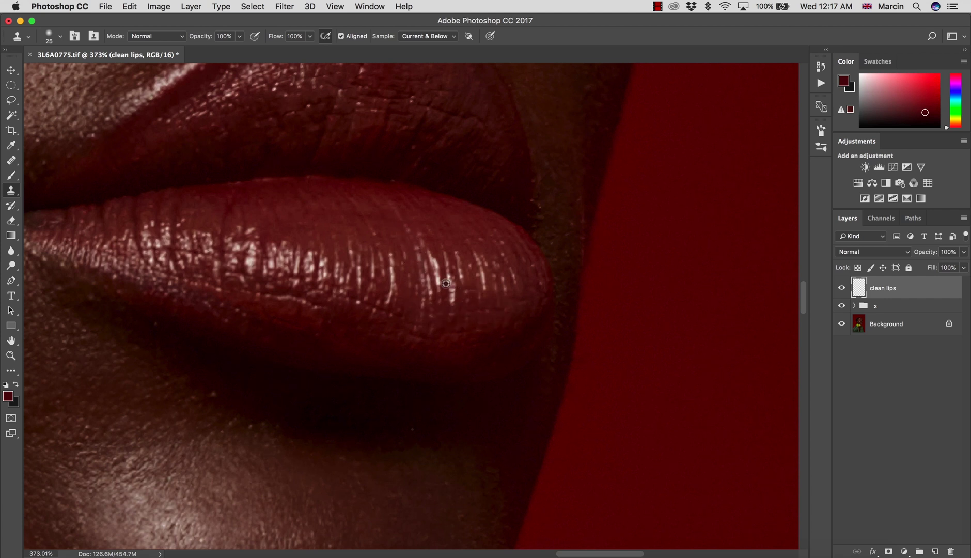
Step: Reframe on the lips and clone over a patch beside the lower lip
key(z)
alt+click(333, 322)
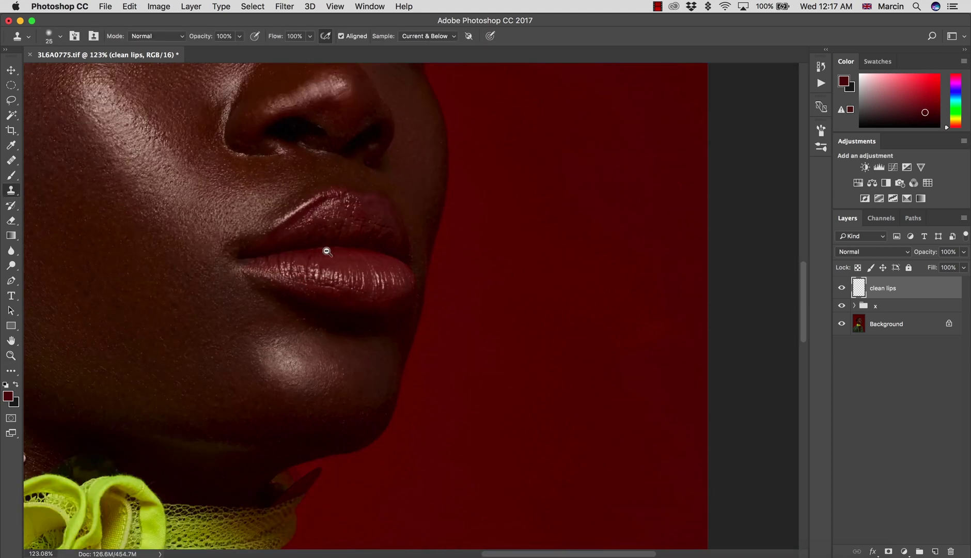
key(z)
drag(363, 200, 397, 198)
key(s)
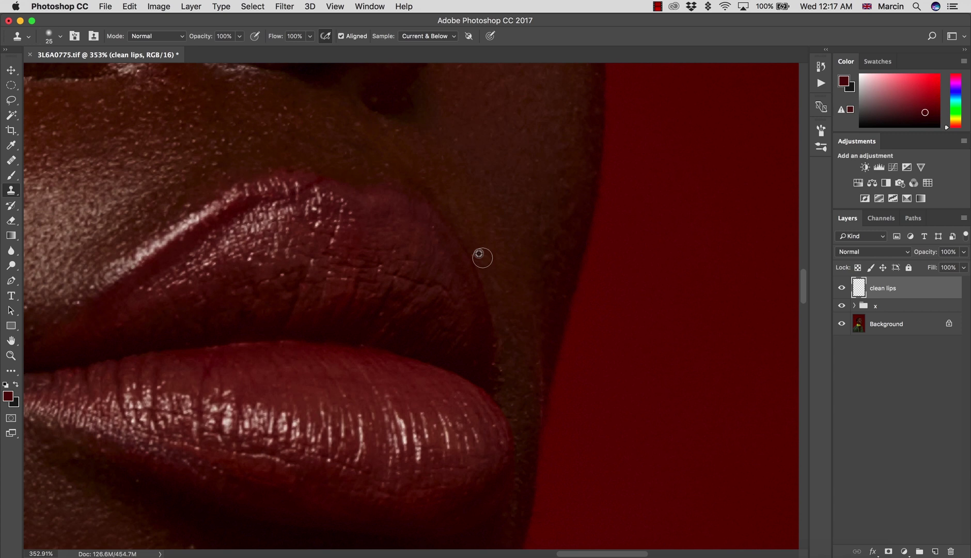
alt+click(519, 345)
drag(500, 339, 505, 344)
Step: Clone sampled texture along the lower lip's edge, then check the whole face
scroll(468, 292, down, 5)
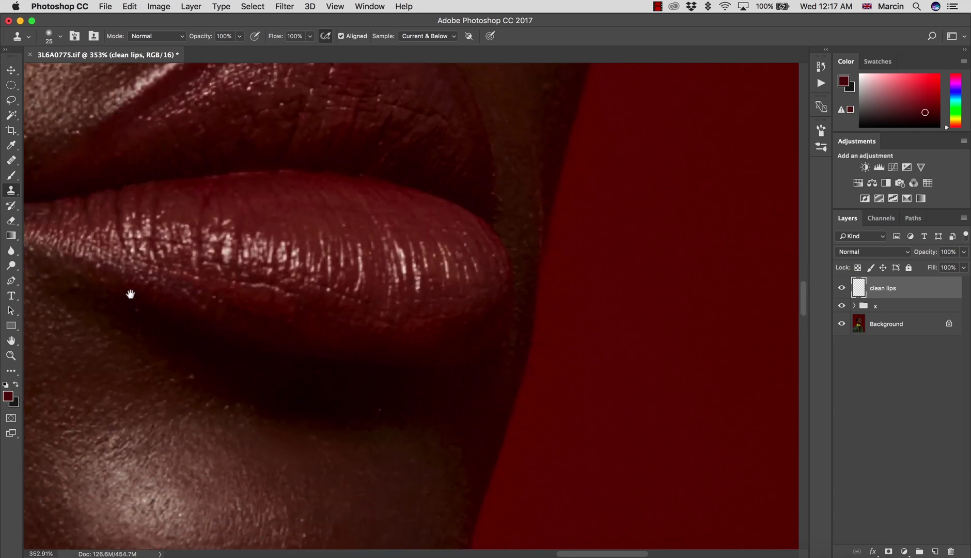
drag(130, 294, 252, 330)
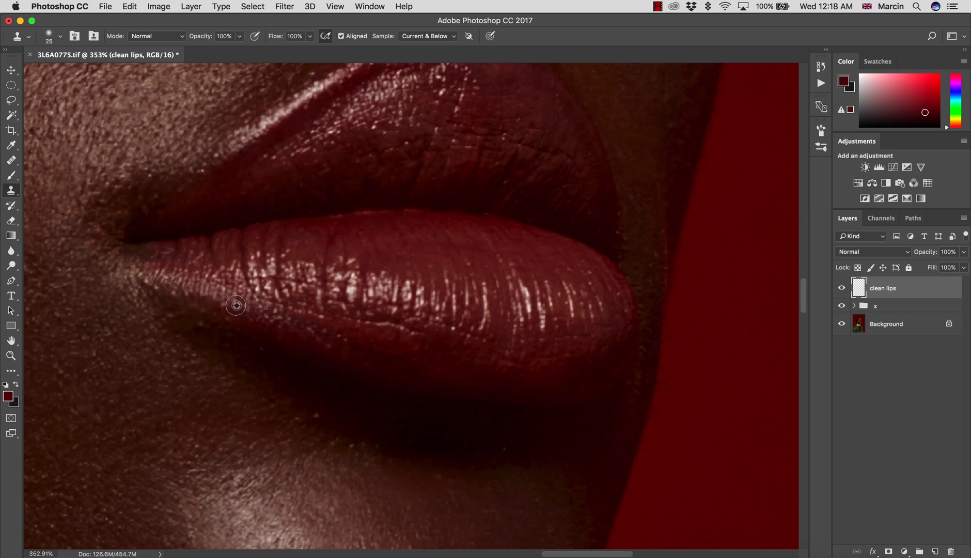
drag(233, 325, 226, 319)
alt+click(202, 326)
drag(146, 283, 166, 293)
key(z)
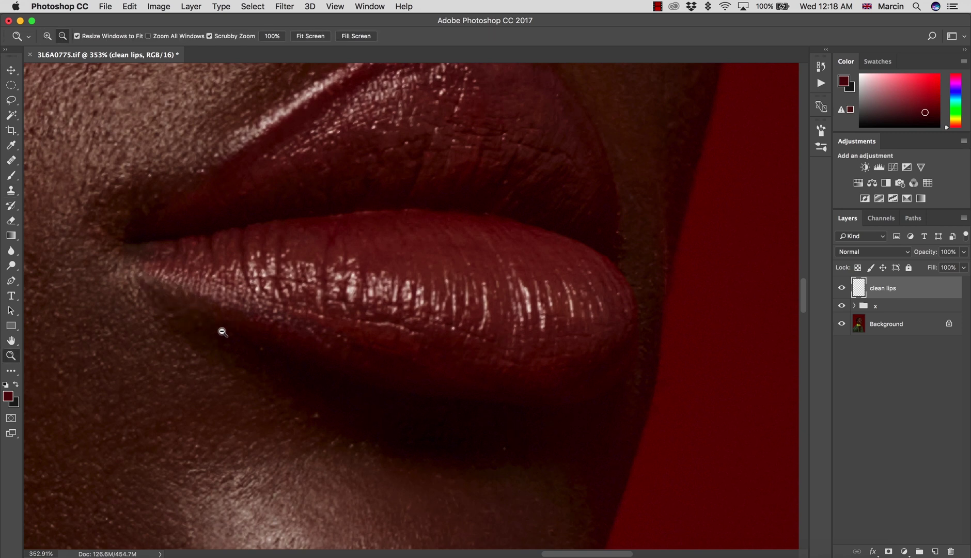
drag(222, 331, 207, 331)
drag(242, 259, 267, 258)
key(s)
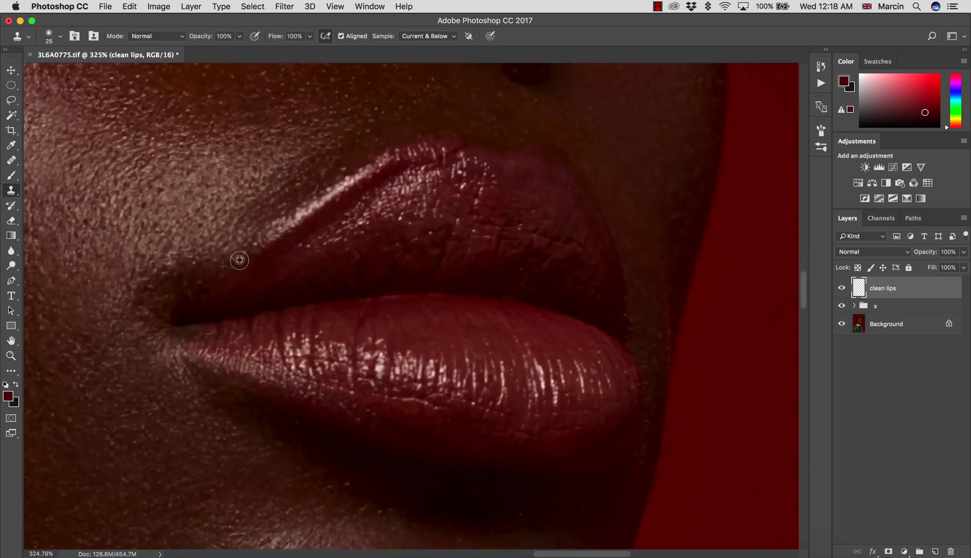
Step: Zoom out to inspect the face and neck, then zoom into the upper lip
key(z)
alt+click(250, 289)
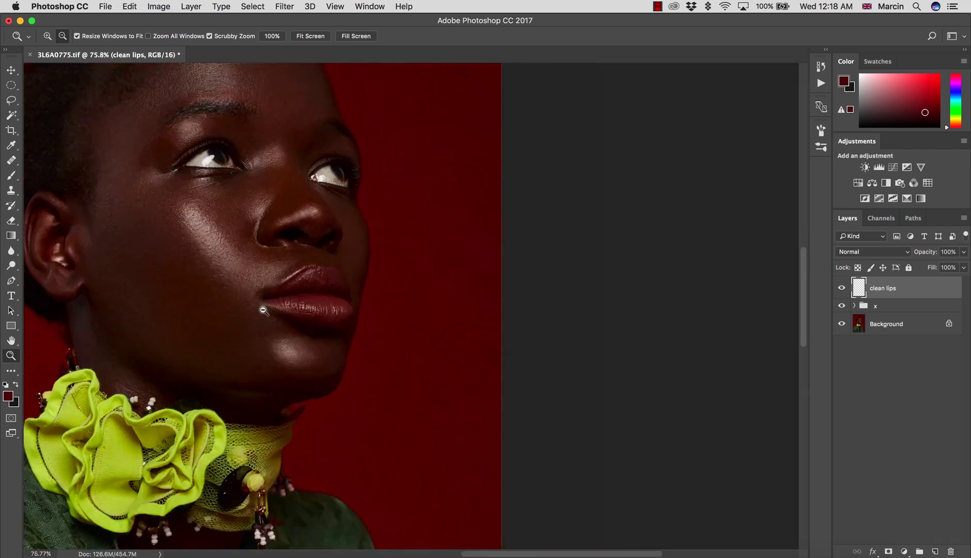
key(s)
key(z)
mouse_move(321, 319)
mouse_down()
mouse_move(331, 330)
mouse_move(384, 319)
mouse_move(339, 324)
mouse_move(388, 359)
mouse_up()
key(s)
key(z)
key(s)
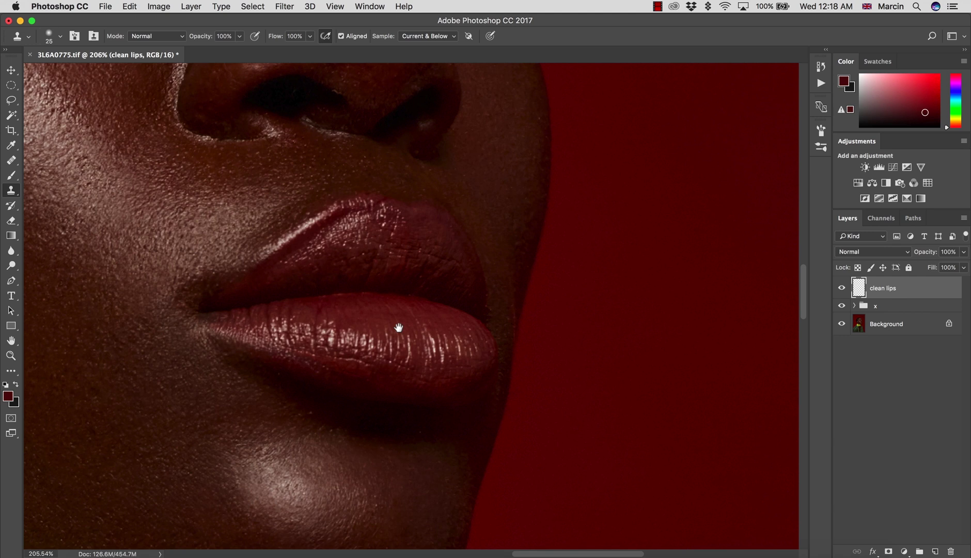
drag(443, 257, 468, 245)
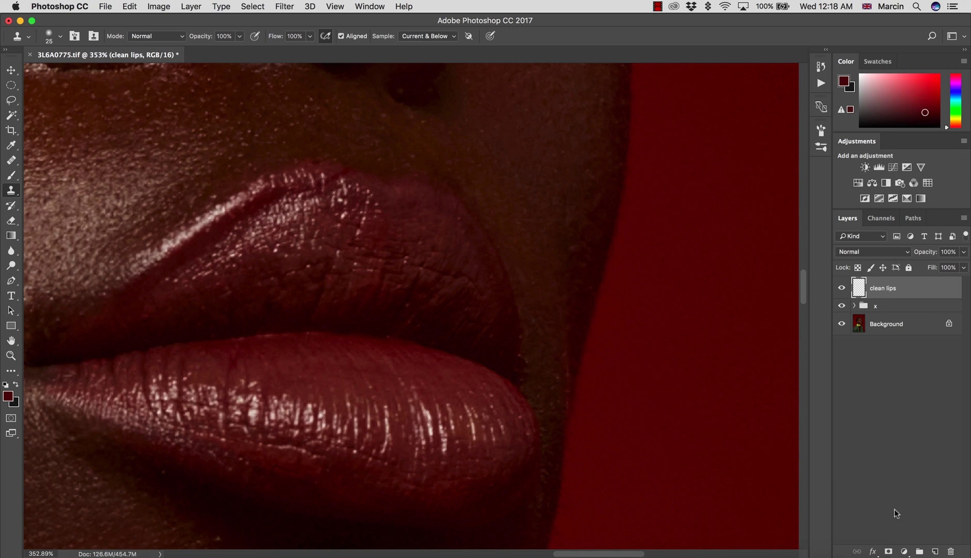
Step: Add a layer named 'color', preview Soft Light, and keep it in Normal blending
click(935, 552)
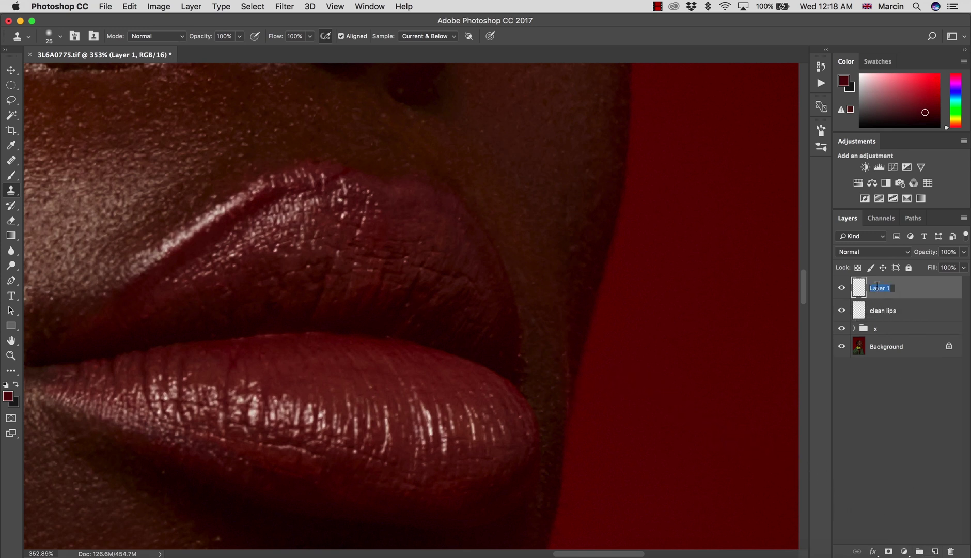
text(r)
key(Return)
click(840, 249)
click(849, 384)
click(854, 264)
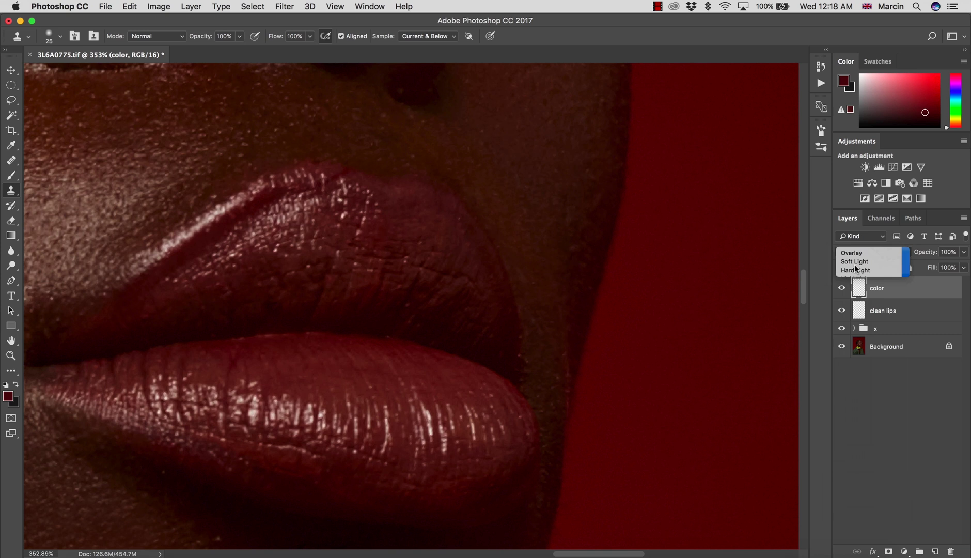
click(855, 118)
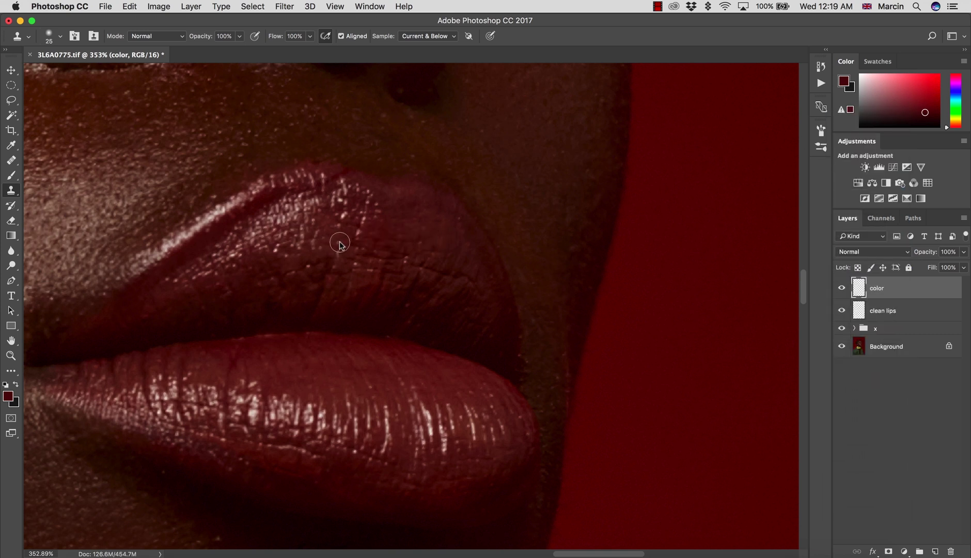
Step: Paint lip colour sampled with a smaller brush over the upper lip and its edge
key(b)
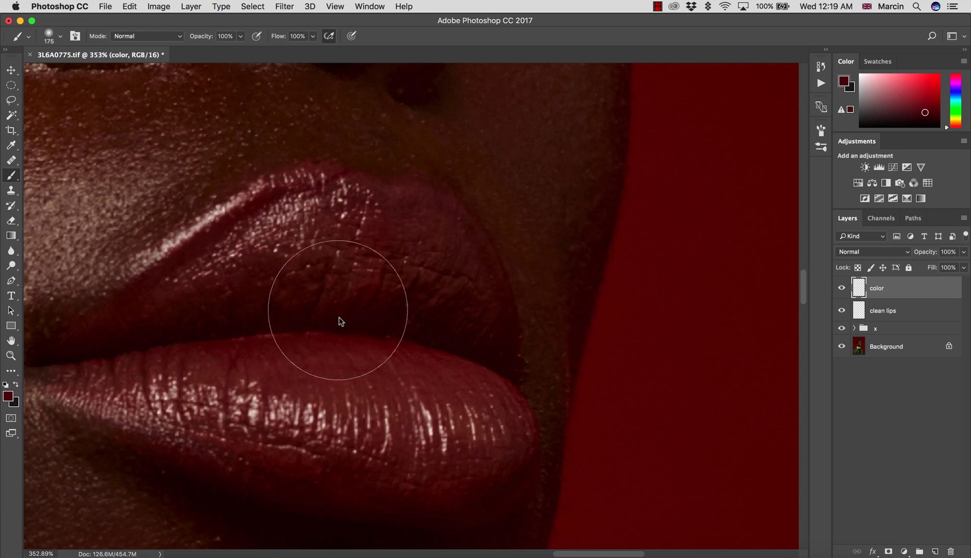
alt+click(378, 376)
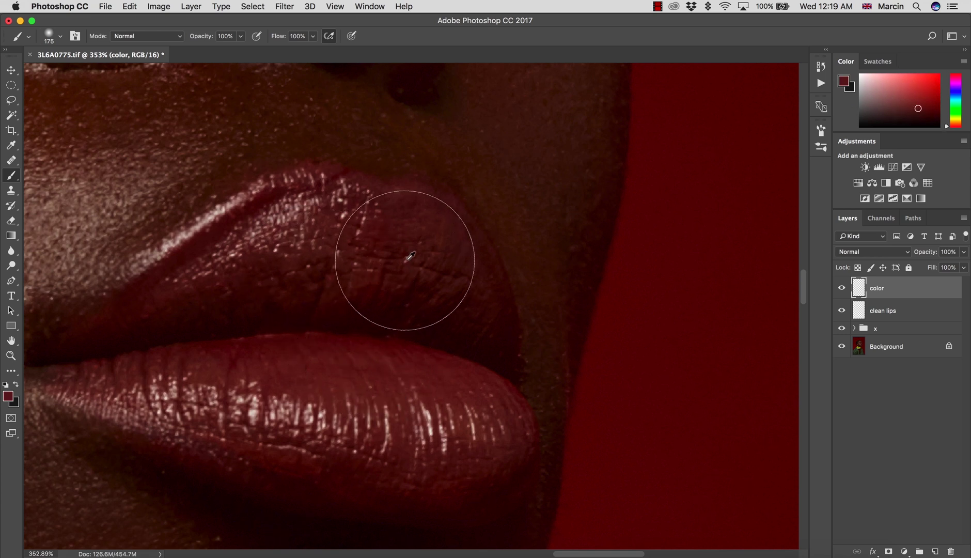
mouse_move(411, 256)
mouse_down()
mouse_move(407, 245)
mouse_move(408, 277)
mouse_up()
key(bracketleft)
key(bracketleft)
key(bracketleft)
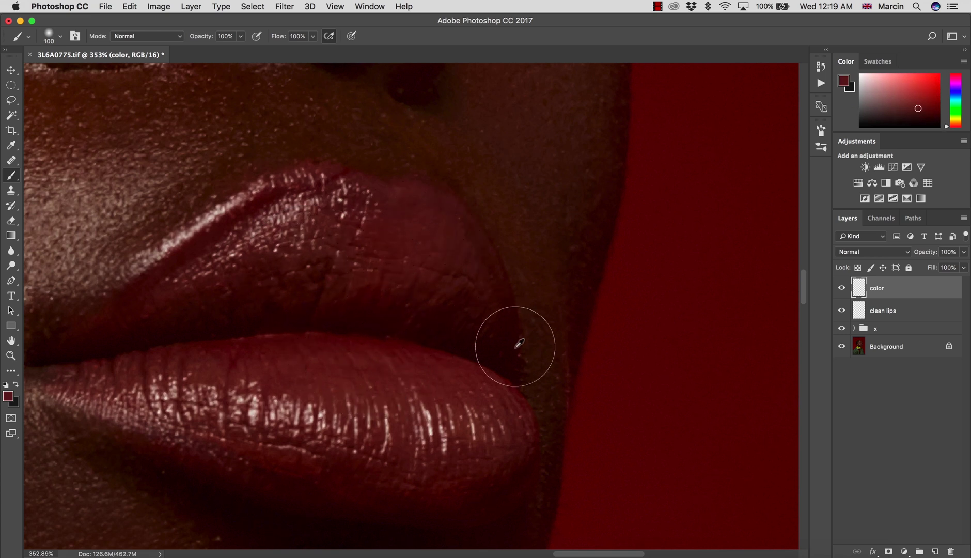
key(ctrl+z)
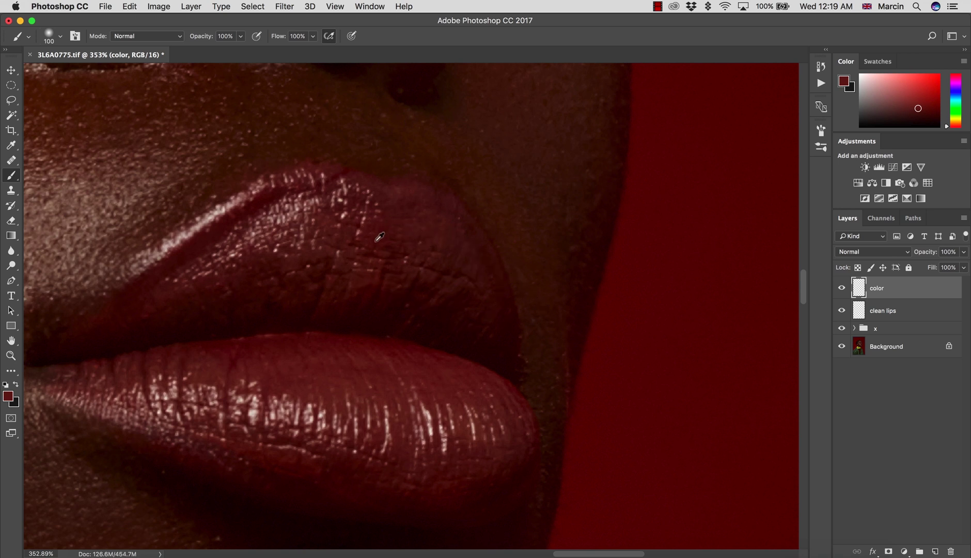
alt+click(444, 250)
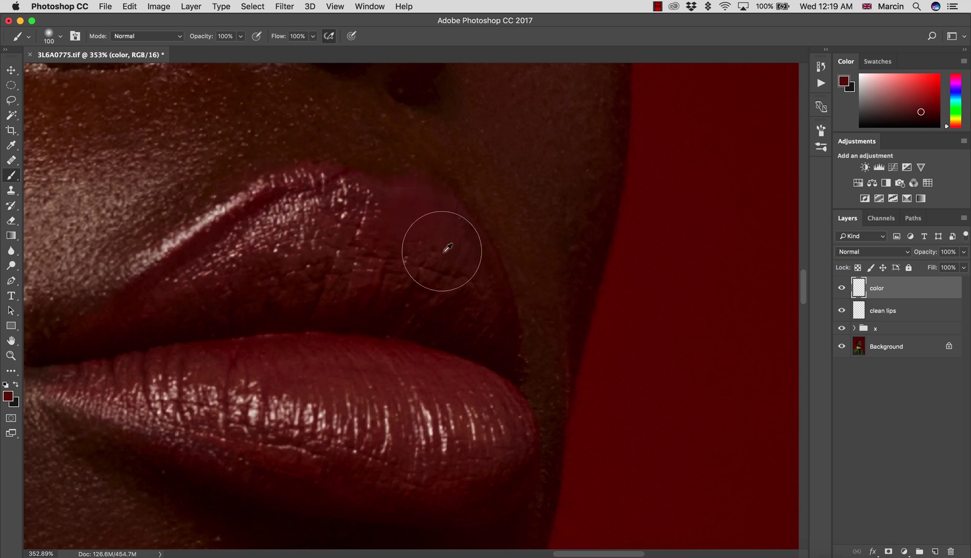
key(bracketleft)
key(bracketleft)
drag(433, 224, 475, 277)
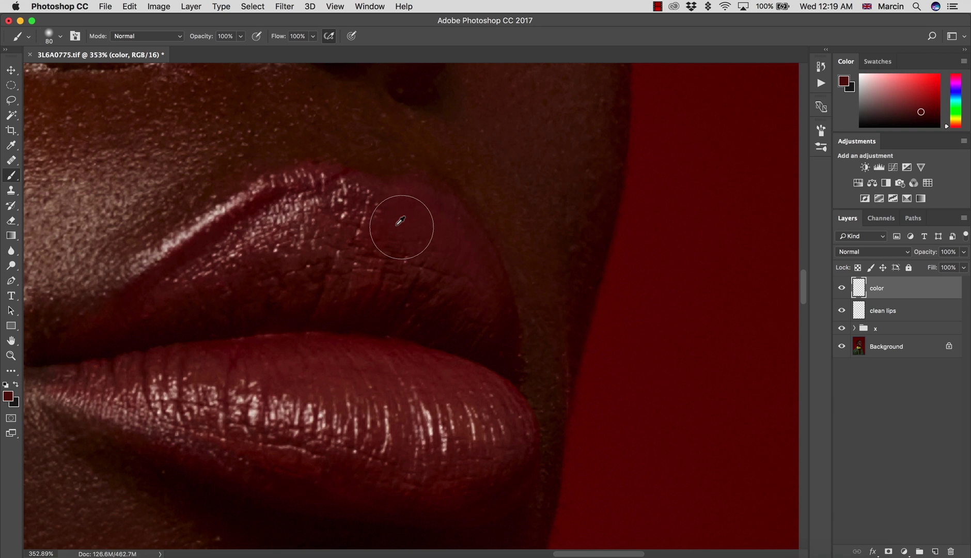
Step: Preview Soft Light and Color blending on the color layer, then revert to Normal
click(854, 254)
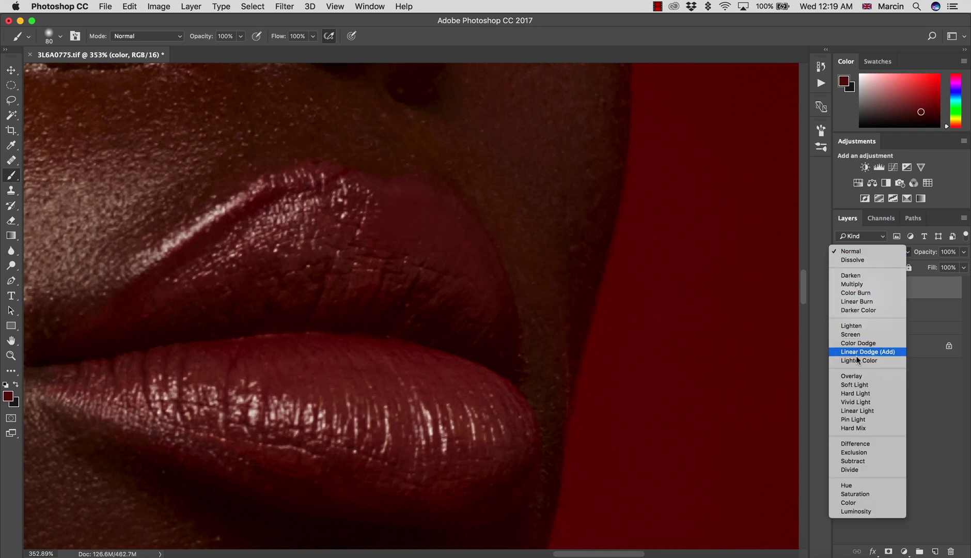
click(857, 383)
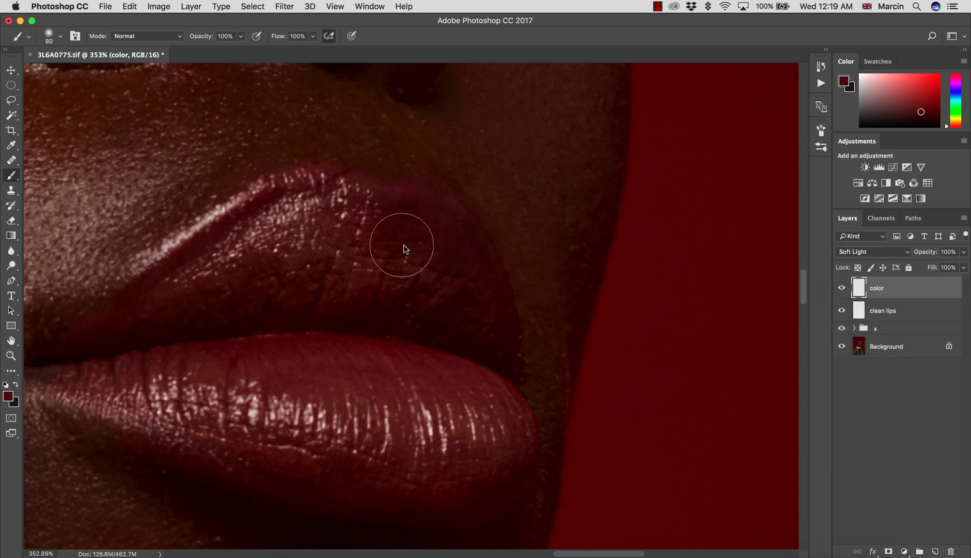
click(871, 252)
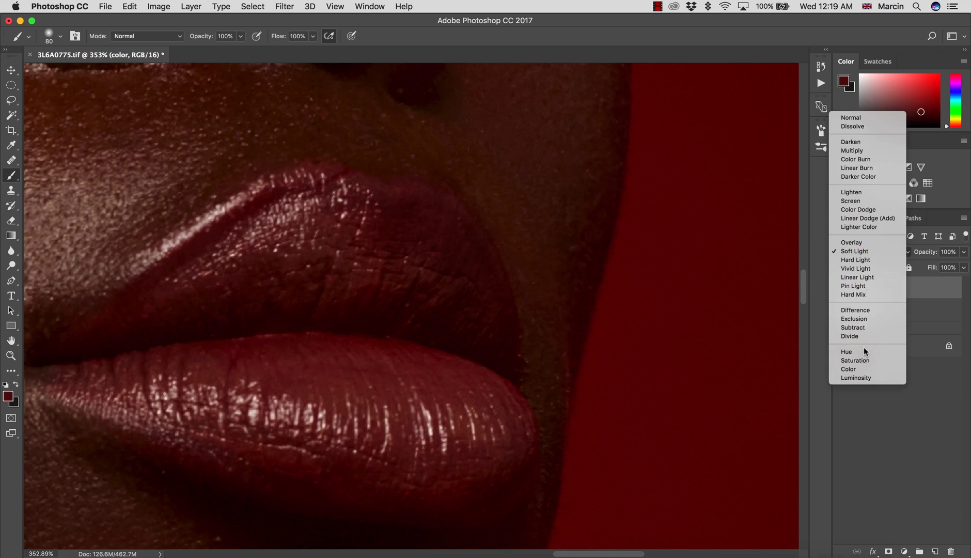
click(860, 368)
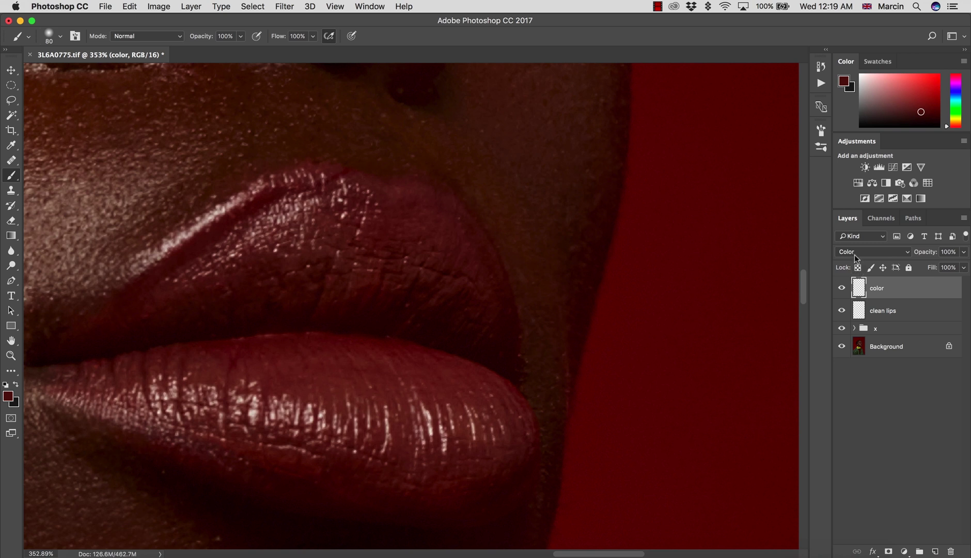
key(shift+alt+n)
Step: Set the color layer to Saturation, compare its visibility, and merge it into clean lips
click(855, 253)
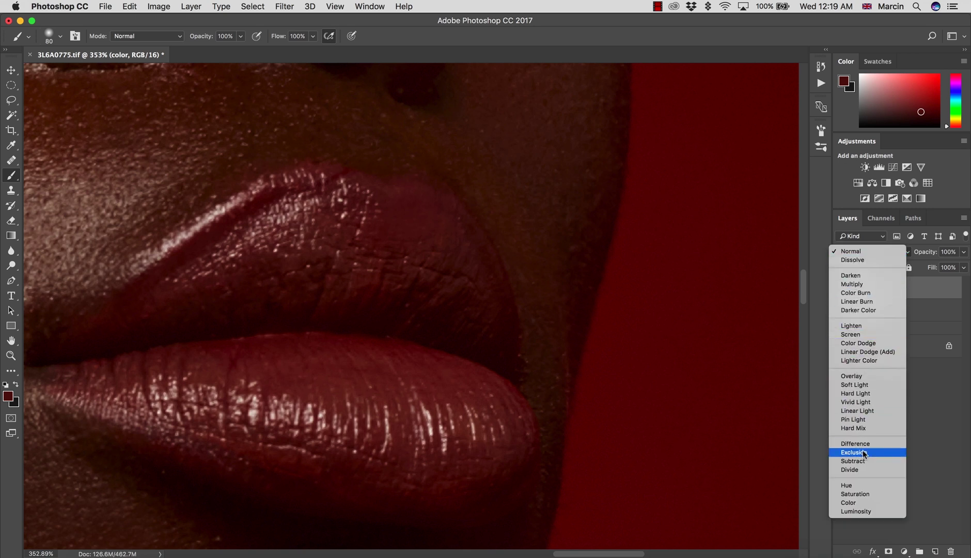
click(856, 494)
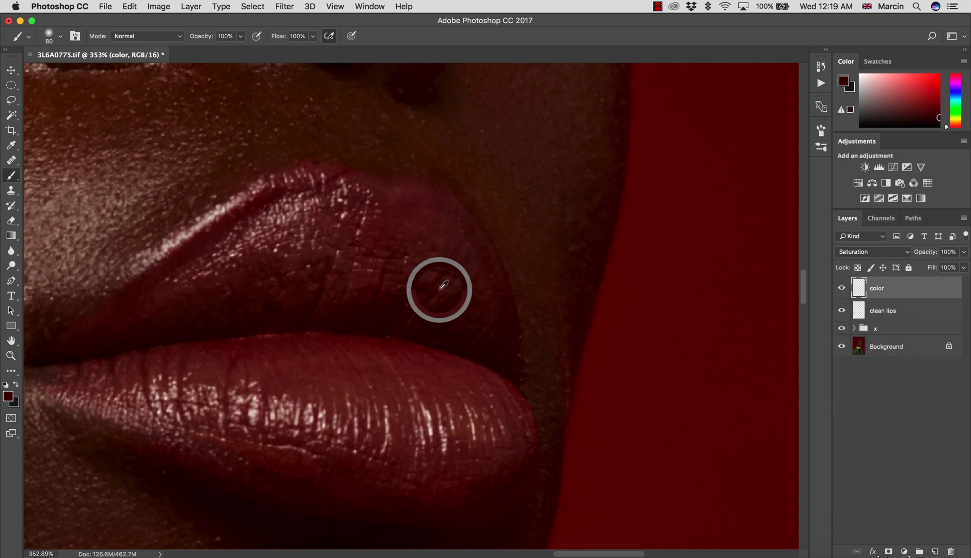
click(842, 289)
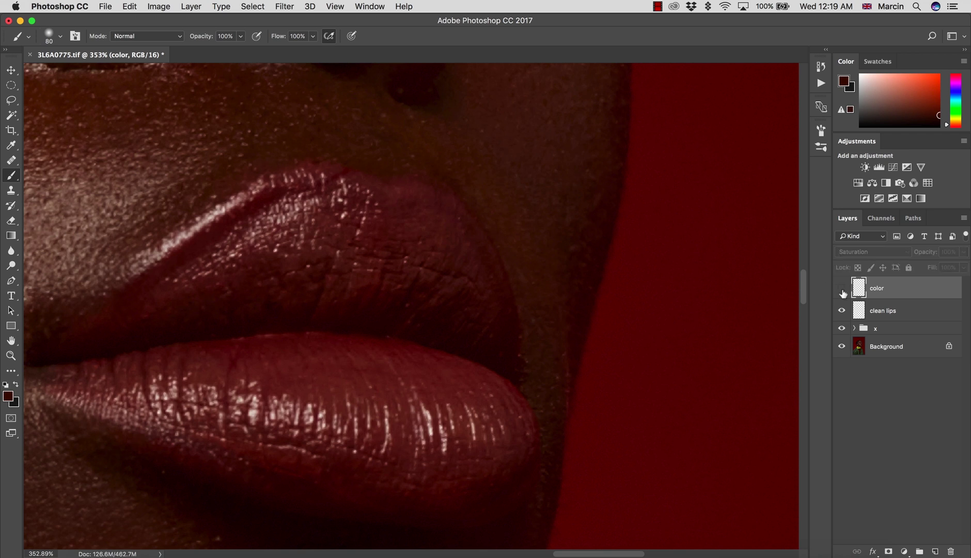
click(842, 289)
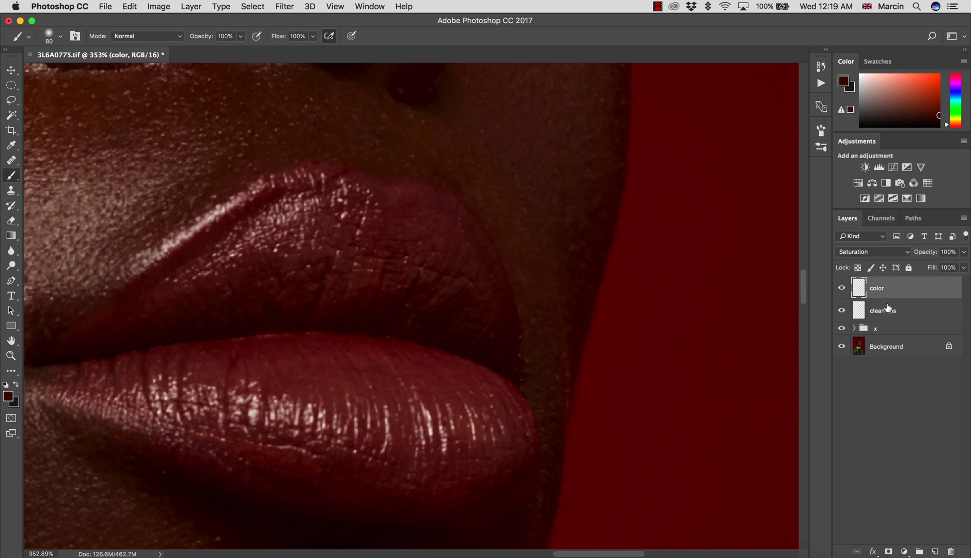
key(super+e)
Step: Add a Multiply layer named 'clean' and darken the upper-lip corner with sampled lip colour
click(935, 551)
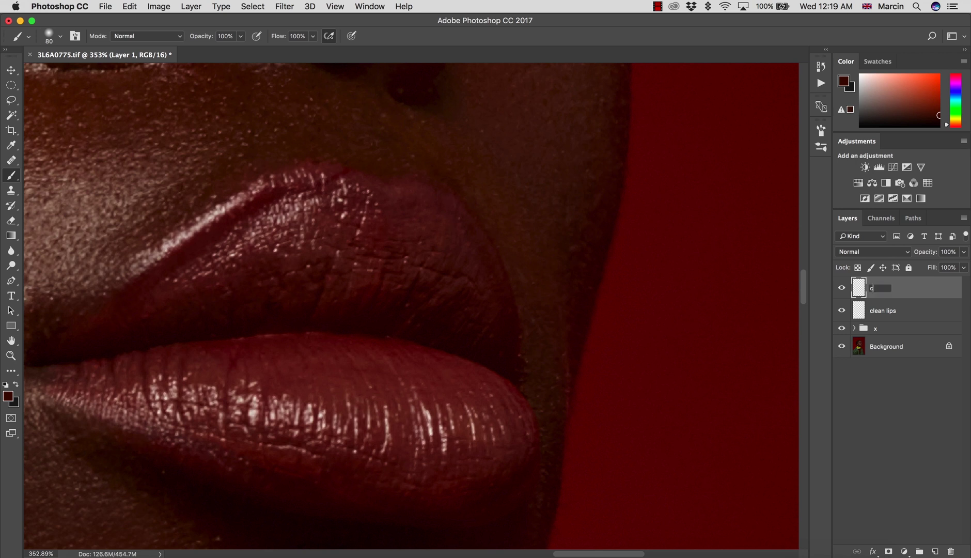
key(Return)
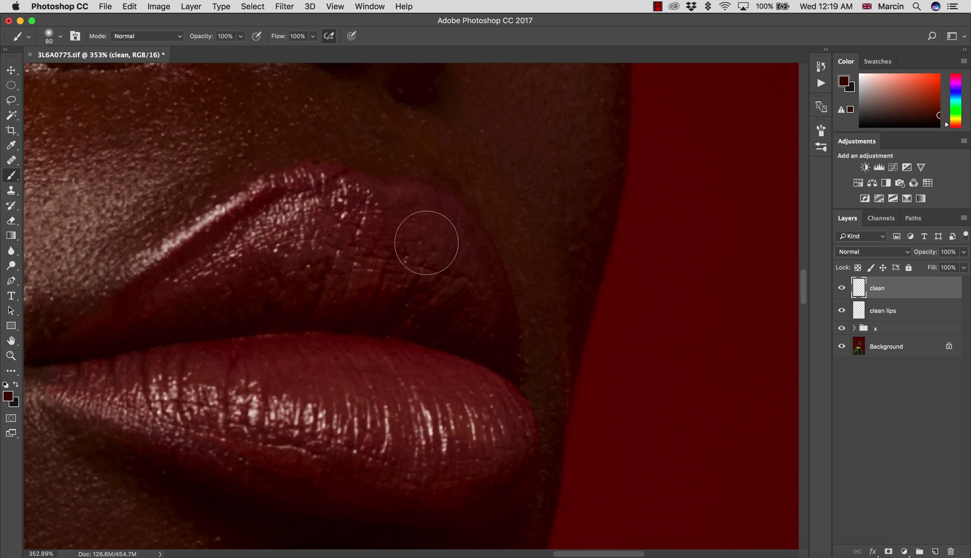
alt+click(376, 230)
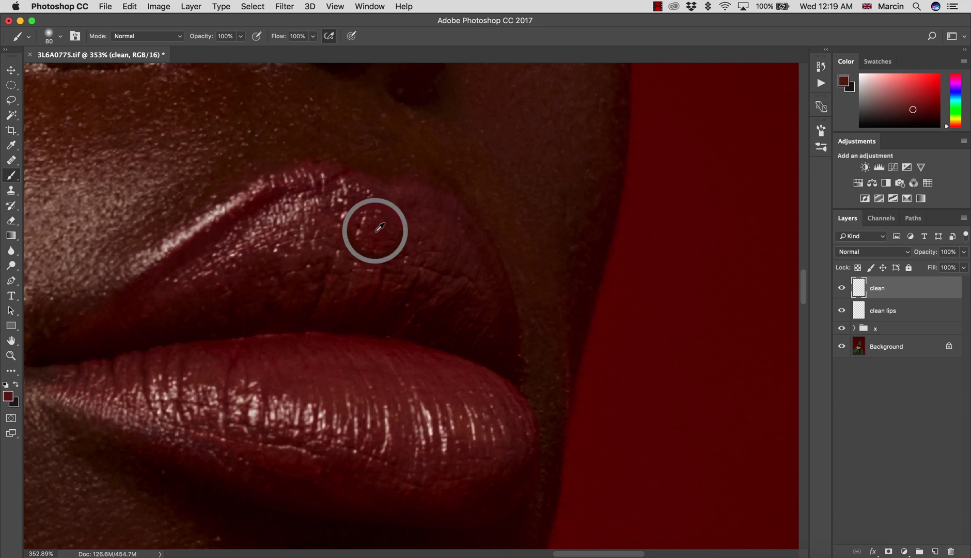
click(864, 251)
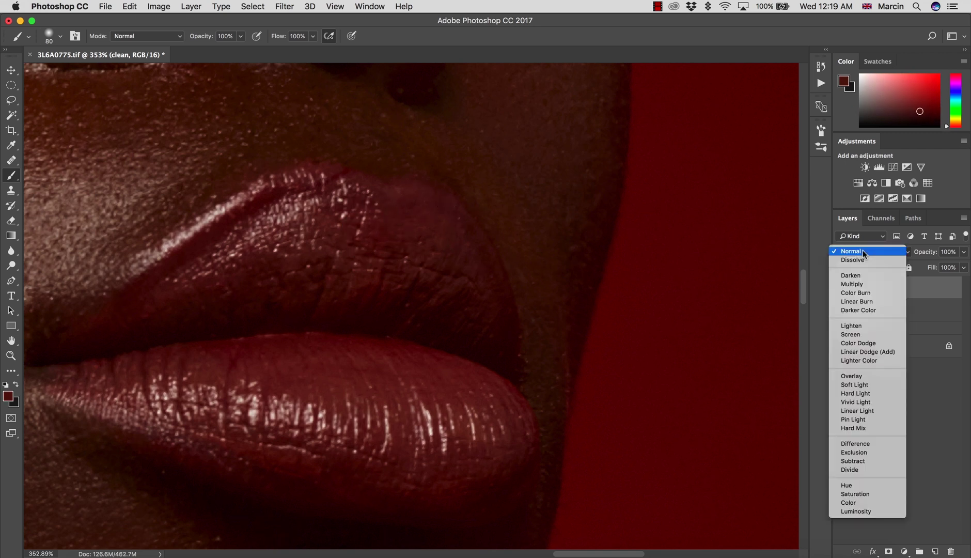
click(853, 284)
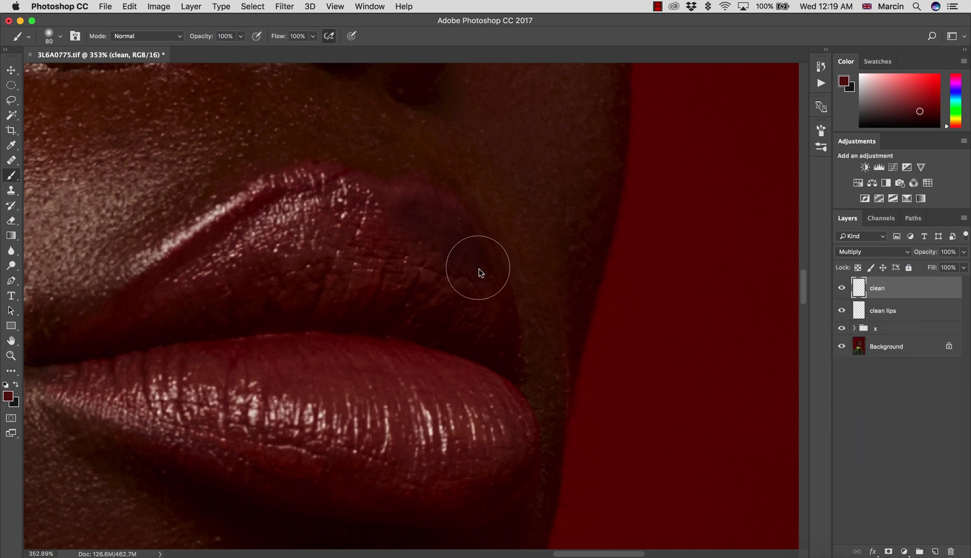
mouse_move(481, 272)
mouse_down()
mouse_move(502, 317)
mouse_move(465, 259)
mouse_move(402, 202)
mouse_move(429, 208)
mouse_move(419, 247)
mouse_move(484, 336)
mouse_move(396, 229)
mouse_up()
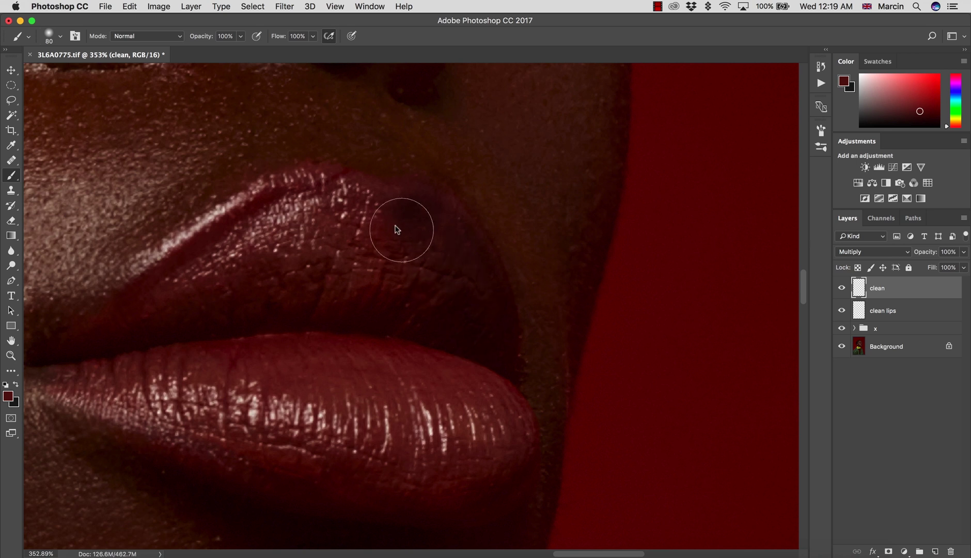
Step: Switch the clean layer to Soft Light at 40% opacity, comparing with the layer hidden
click(858, 251)
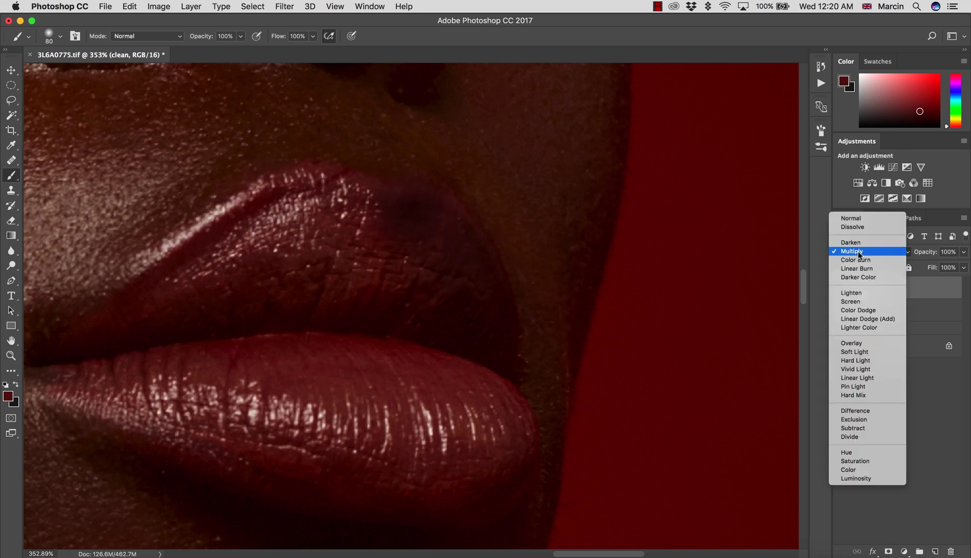
click(860, 352)
click(841, 289)
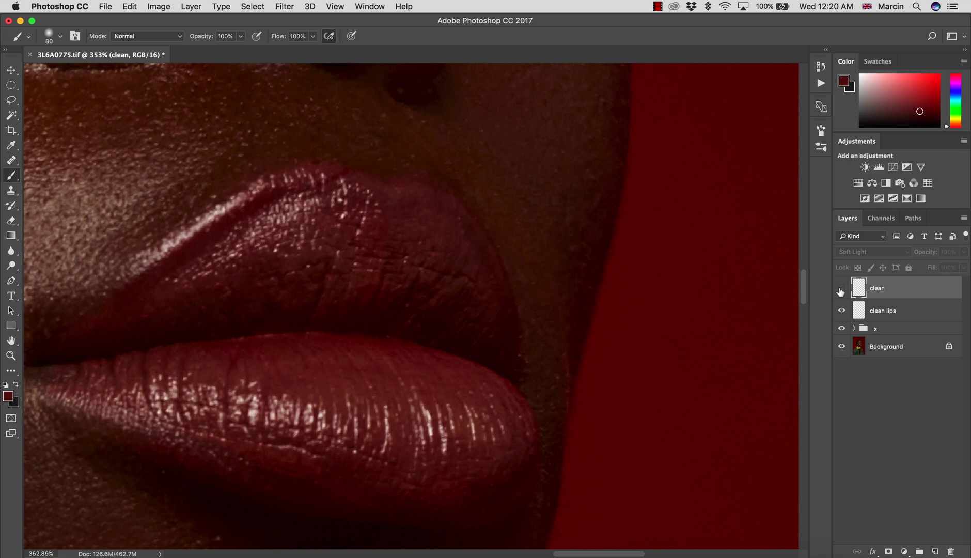
click(841, 289)
drag(932, 255, 918, 253)
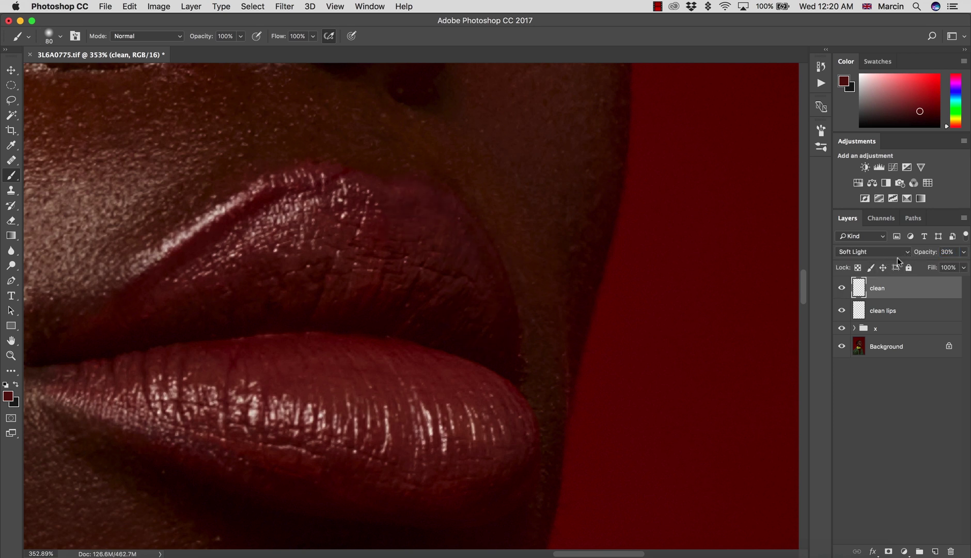
drag(917, 254, 923, 253)
click(841, 288)
click(841, 289)
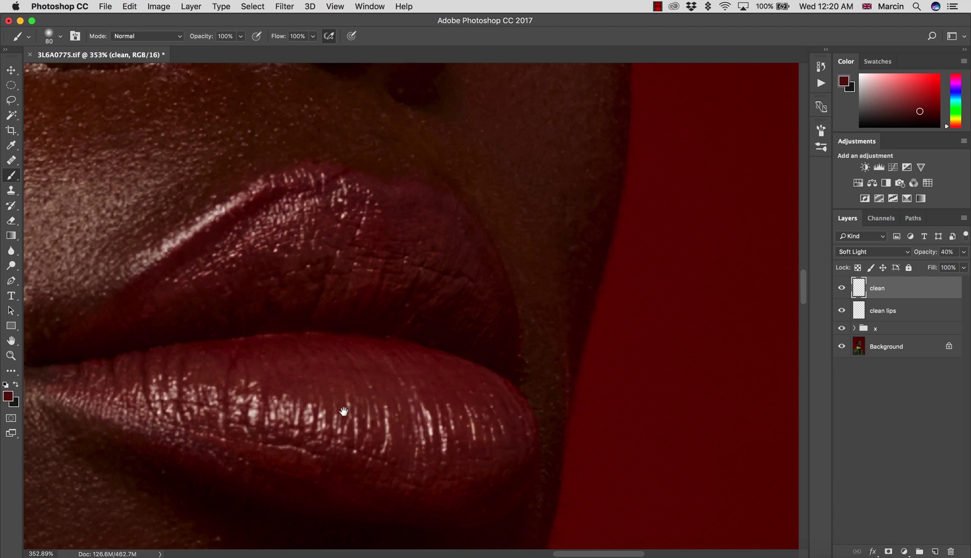
Step: Pan across both lips, toggling the clean layer to compare its effect
drag(343, 412, 390, 313)
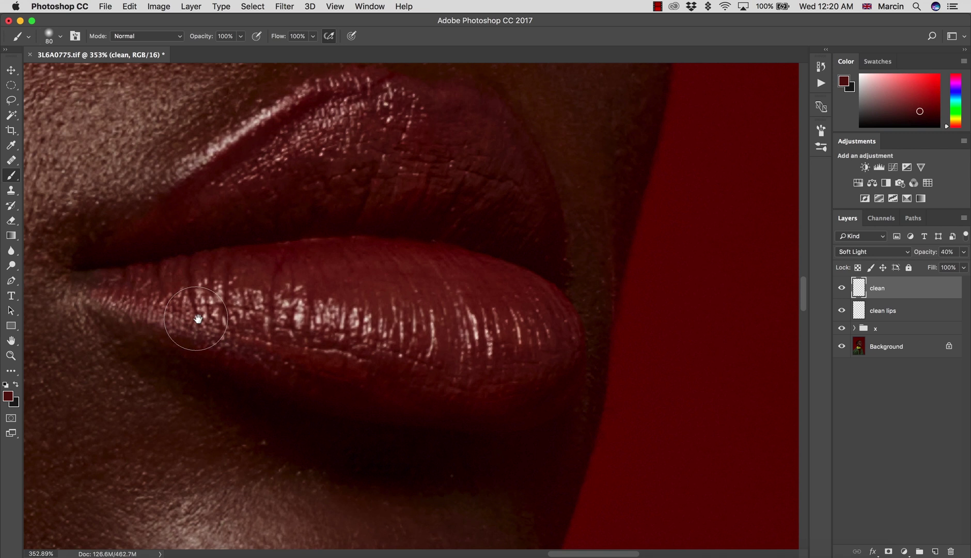
click(836, 288)
click(837, 288)
mouse_move(441, 171)
mouse_down()
mouse_move(432, 260)
mouse_move(438, 212)
mouse_up()
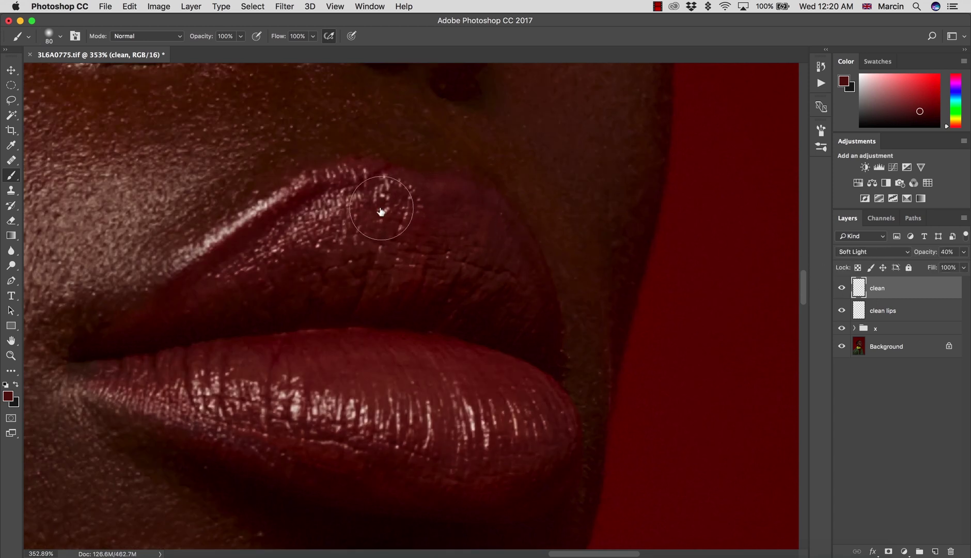
Step: Set the clean layer to Color blending and view the whole face
click(858, 250)
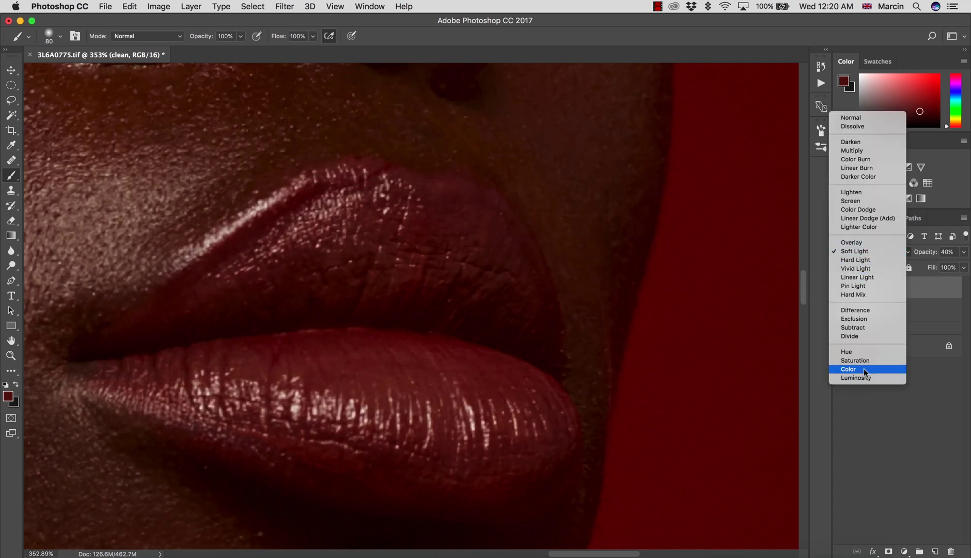
click(863, 368)
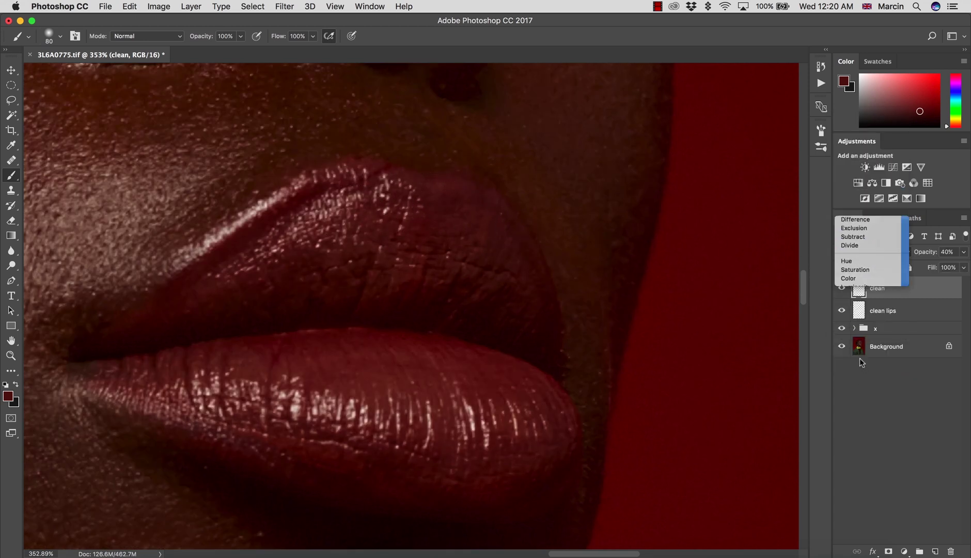
click(839, 290)
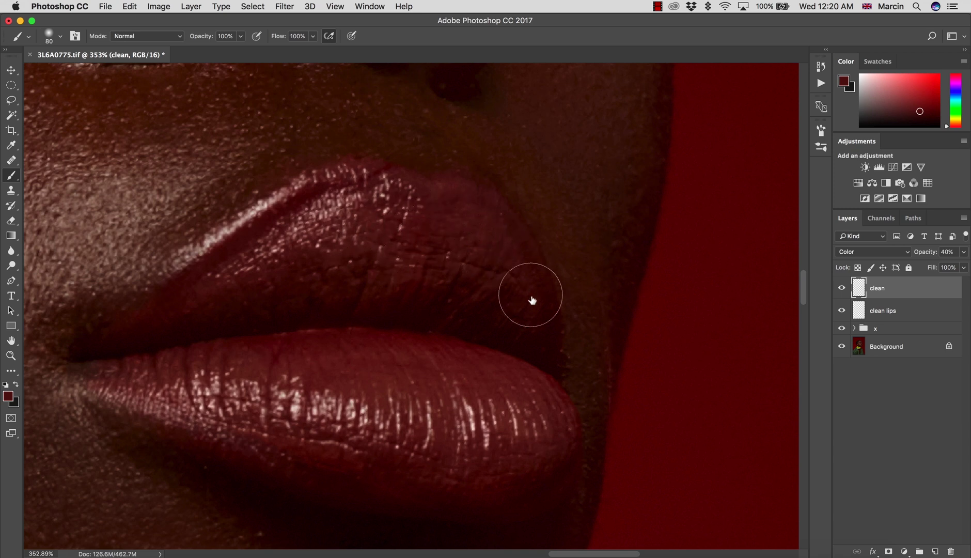
key(z)
mouse_move(495, 370)
mouse_down()
mouse_move(451, 376)
mouse_move(528, 386)
mouse_up()
key(b)
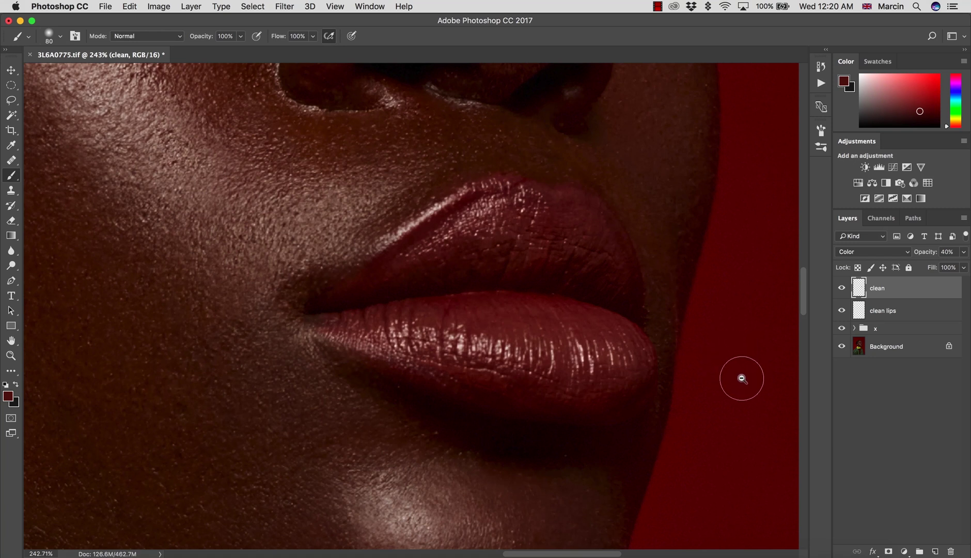
Step: Add a Hue/Saturation 1 adjustment layer above the clean layer with Hue at -2
click(903, 551)
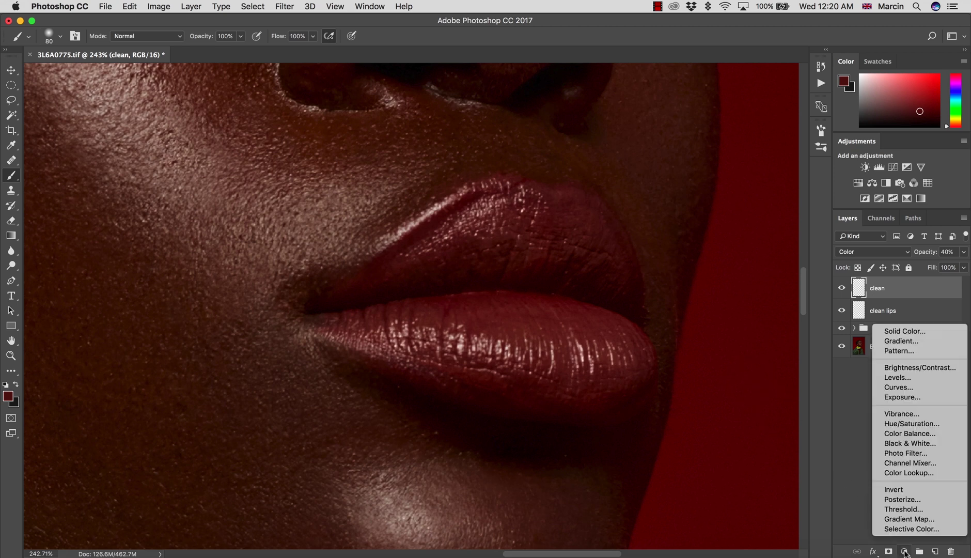
click(909, 425)
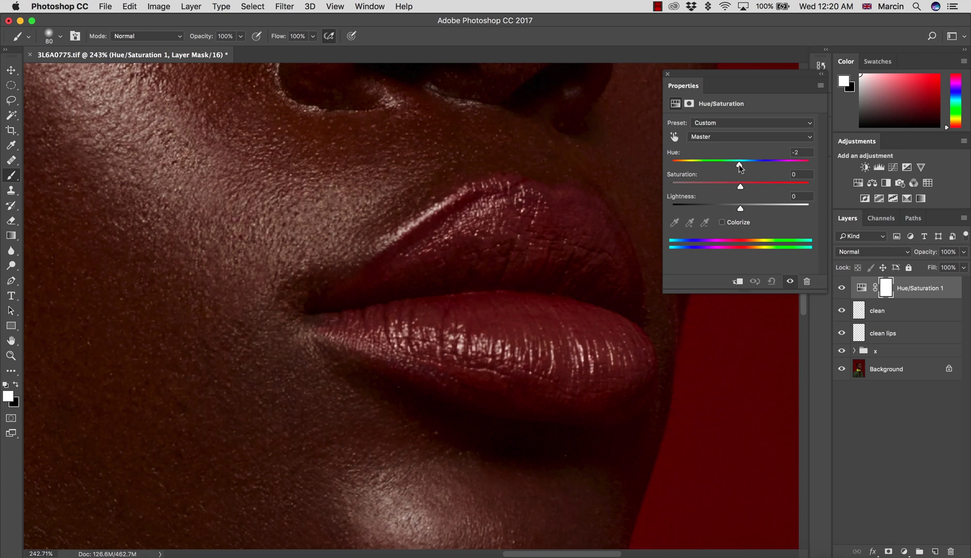
click(842, 288)
click(841, 287)
Step: Invert the adjustment's mask to black and paint white over the upper lip
click(884, 291)
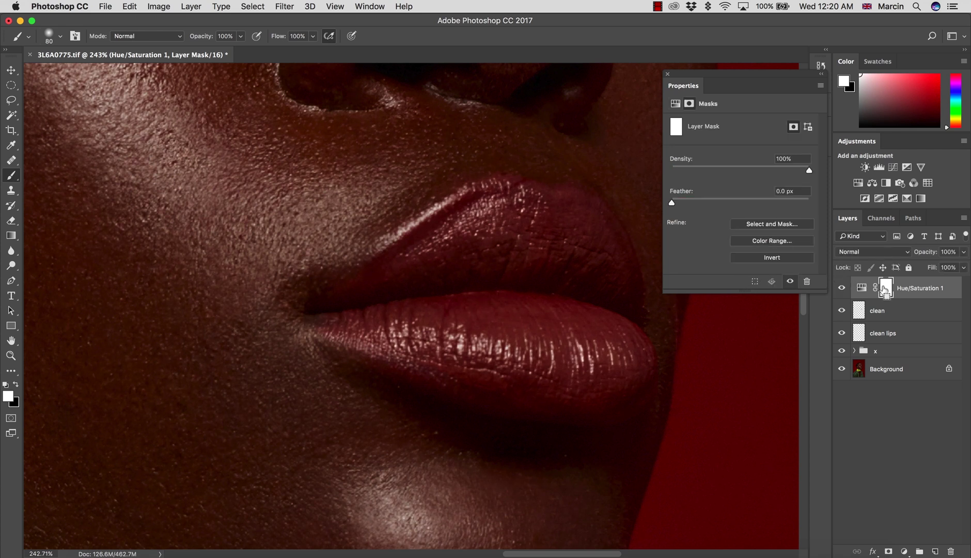
key(super+i)
mouse_move(569, 226)
mouse_down()
mouse_move(549, 217)
mouse_move(567, 217)
mouse_move(598, 239)
mouse_move(594, 225)
mouse_move(607, 258)
mouse_up()
alt+click(881, 292)
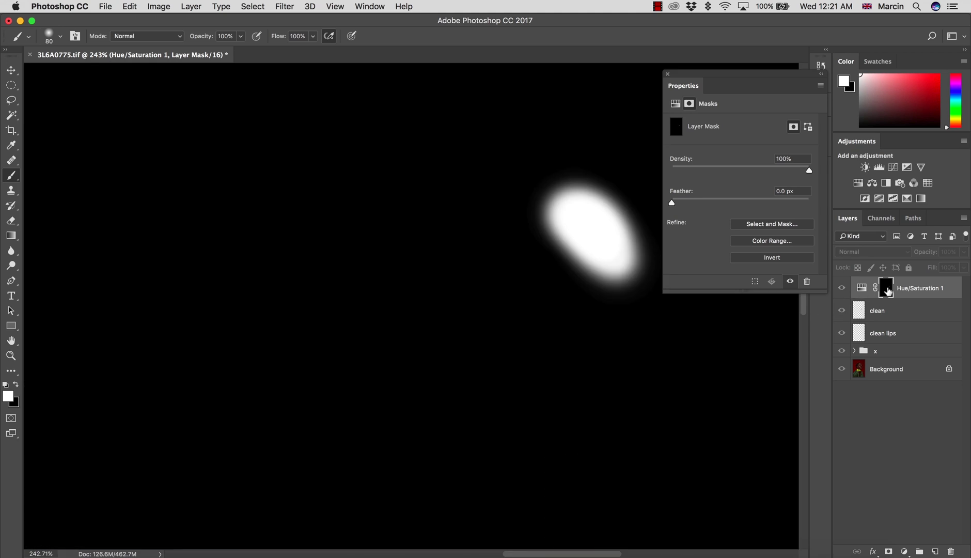
alt+click(880, 292)
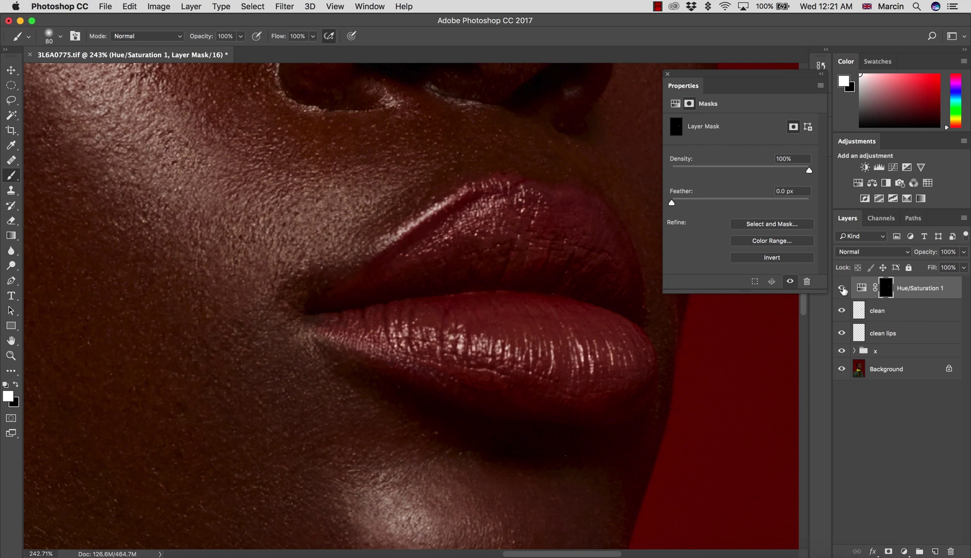
Step: Paint the rest of the lips white in the mask, comparing with the adjustment hidden
click(842, 288)
click(842, 288)
click(842, 288)
click(842, 288)
mouse_move(502, 238)
mouse_down()
mouse_move(529, 253)
mouse_move(472, 216)
mouse_move(530, 241)
mouse_move(562, 224)
mouse_move(589, 240)
mouse_up()
click(843, 289)
click(843, 288)
Step: Set the Hue/Saturation Hue to -3 and compare before and after
click(675, 103)
drag(740, 165, 735, 161)
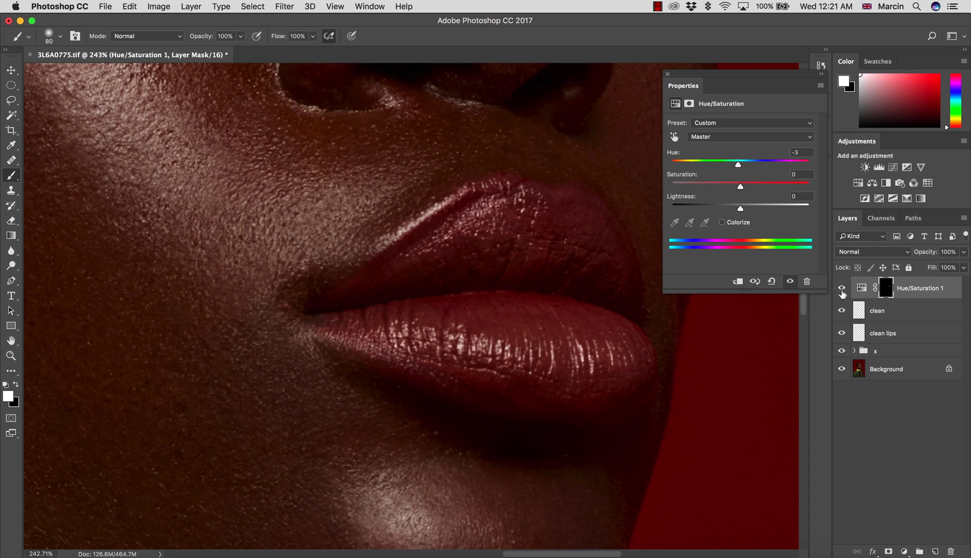
click(842, 290)
click(841, 290)
Step: Limit Hue/Saturation to the Reds with their Hue at -1, then zoom out
click(723, 136)
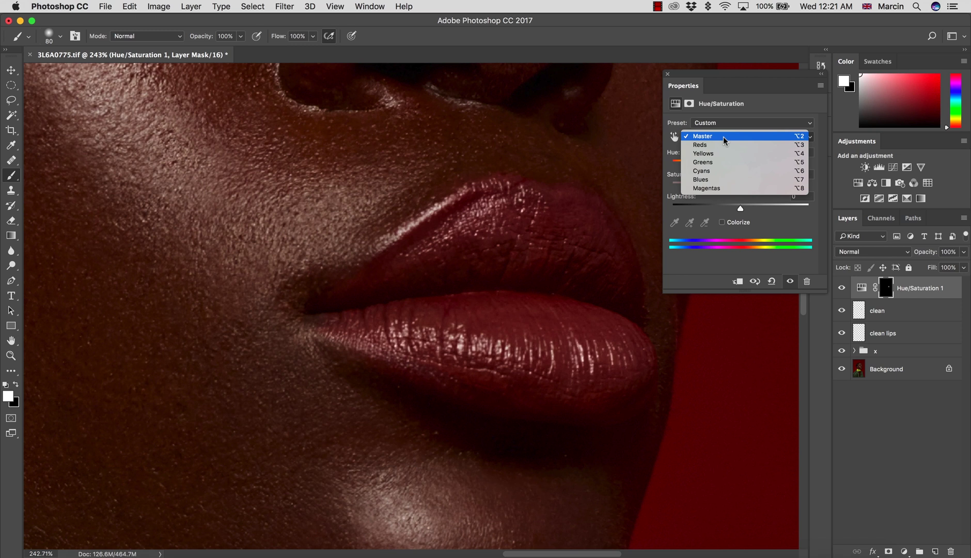
click(715, 145)
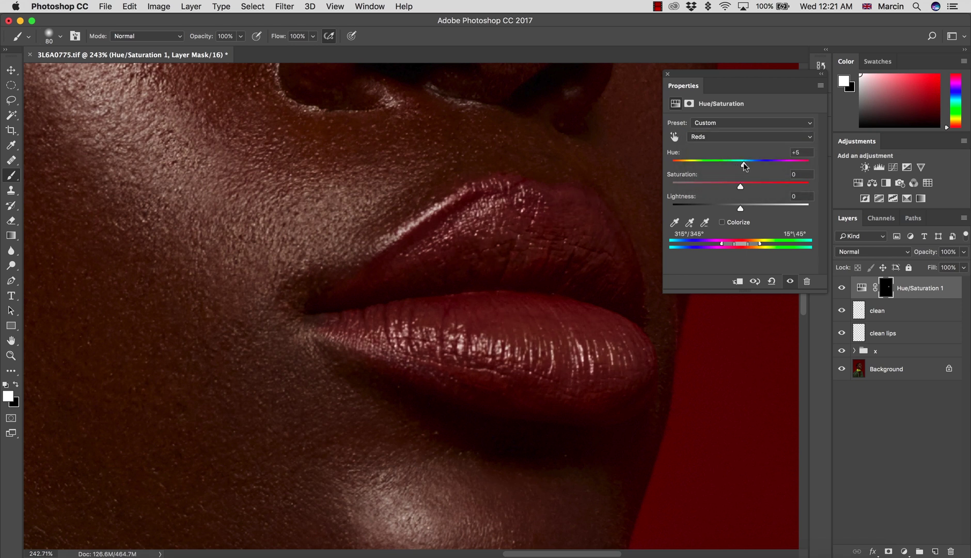
drag(743, 162, 740, 163)
click(842, 288)
click(842, 288)
key(z)
drag(581, 322, 509, 324)
Step: Group the clean and Hue/Saturation 1 layers into Group 1 and compare it hidden
key(b)
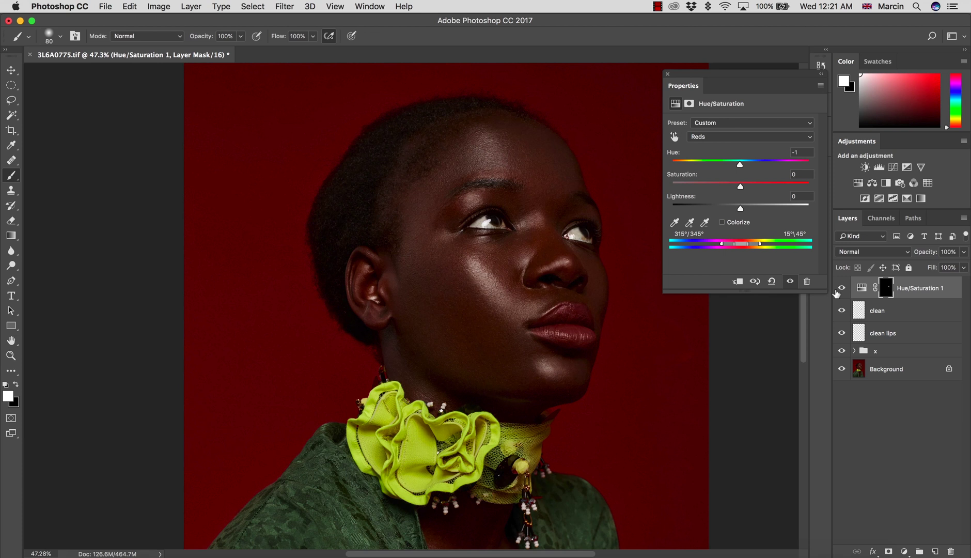
shift+click(883, 311)
key(super+g)
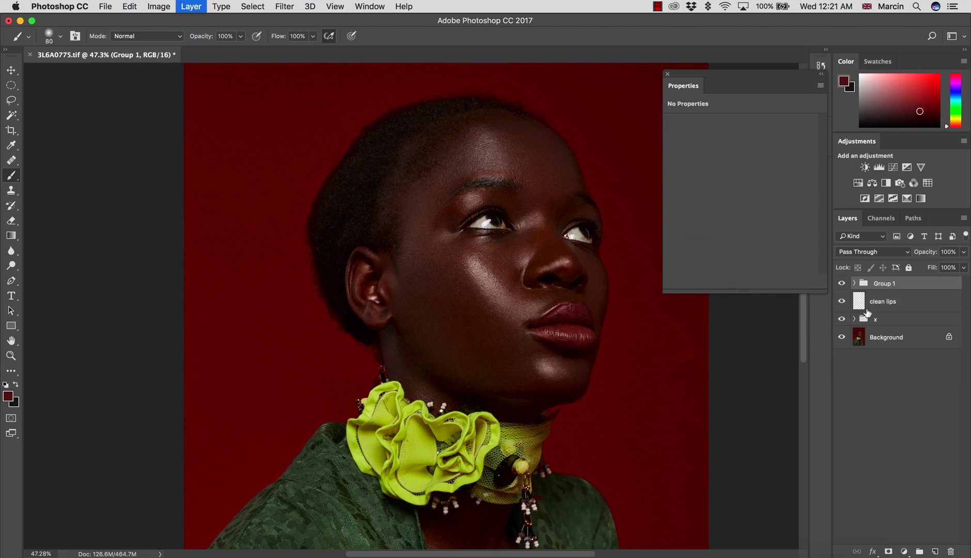
click(841, 288)
click(842, 287)
click(842, 288)
click(842, 288)
Step: Review the lips at several zoom levels and close the adjustment Properties panel
key(z)
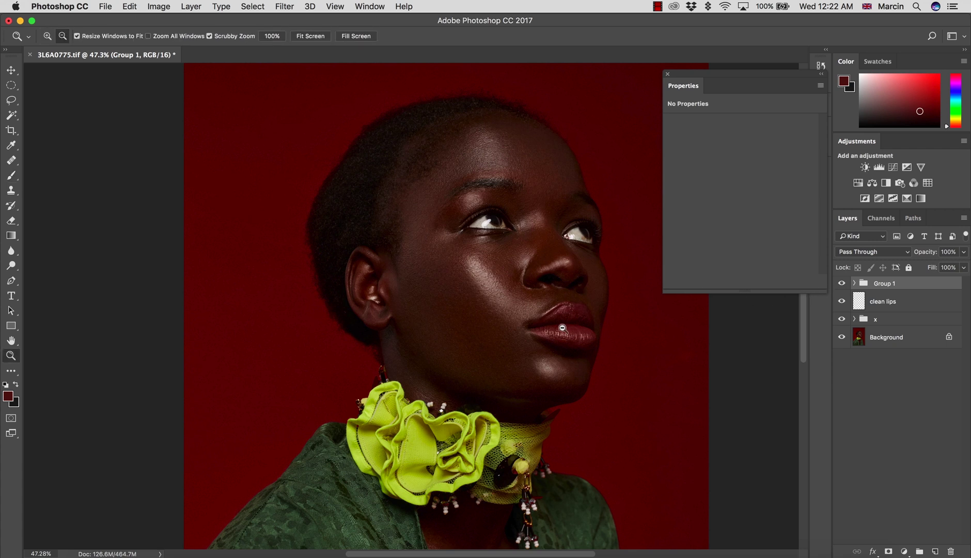
drag(562, 345, 689, 321)
key(b)
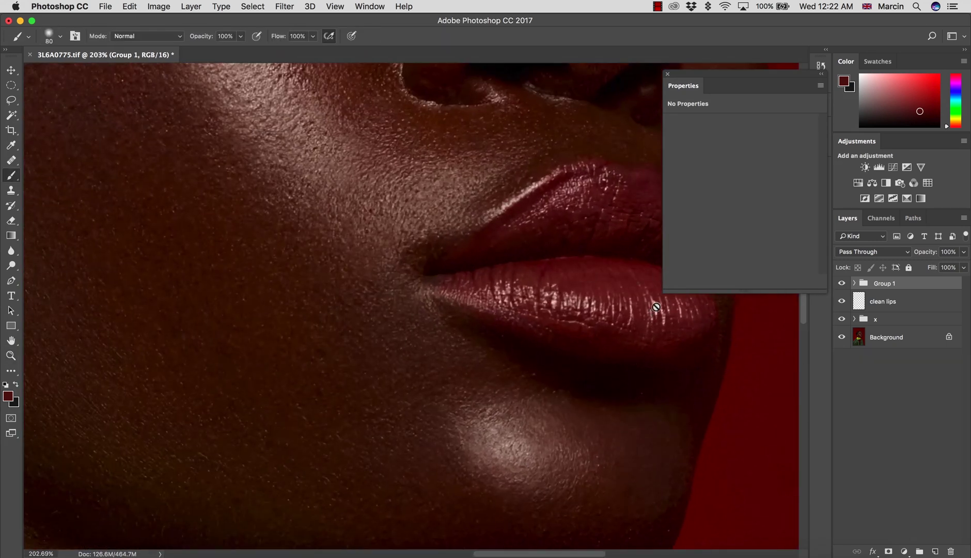
key(z)
alt+click(621, 348)
alt+click(598, 358)
alt+click(613, 357)
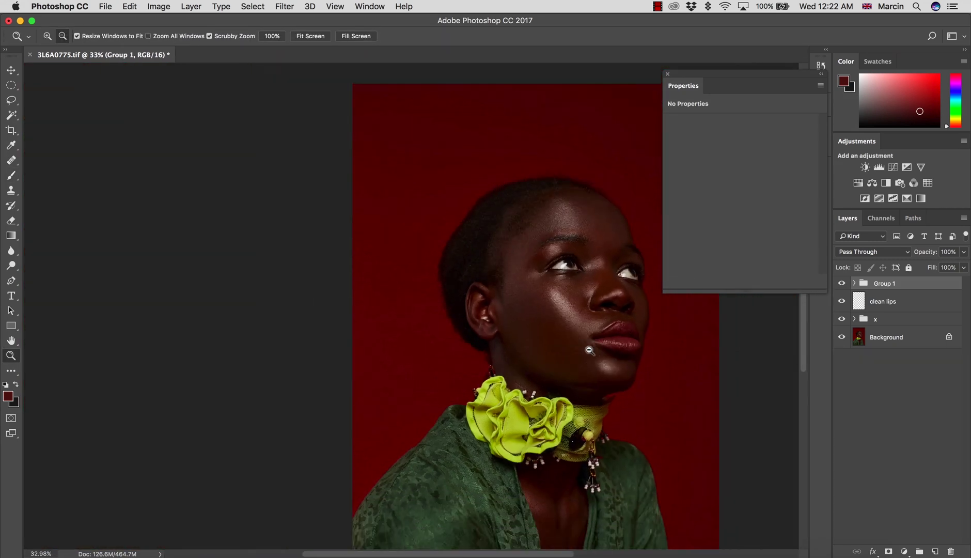
alt+click(608, 355)
key(b)
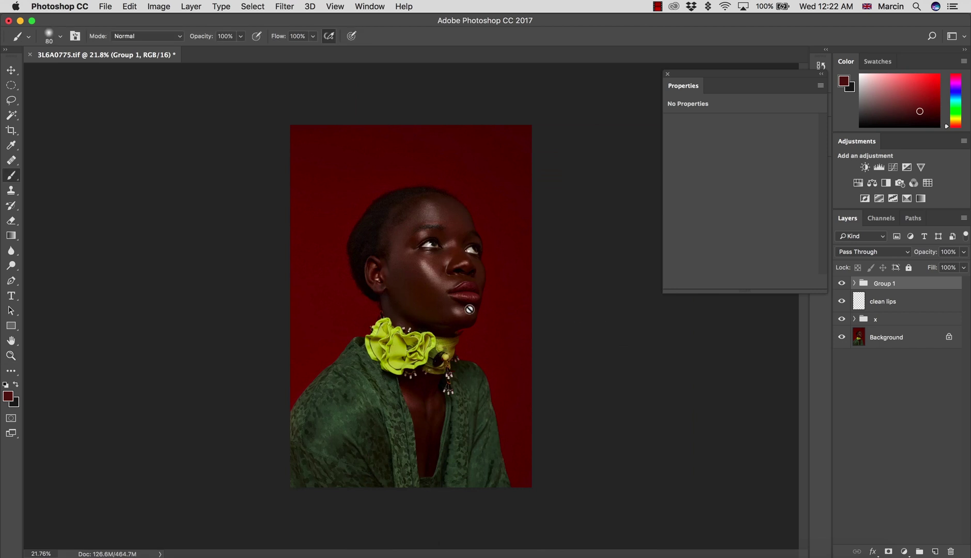
key(z)
key(super+0)
drag(496, 302, 511, 347)
key(b)
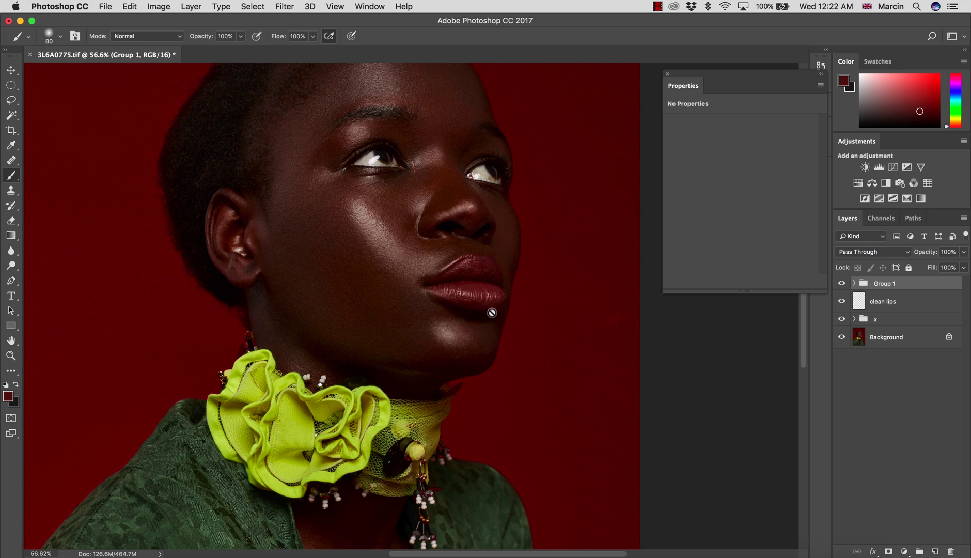
click(666, 75)
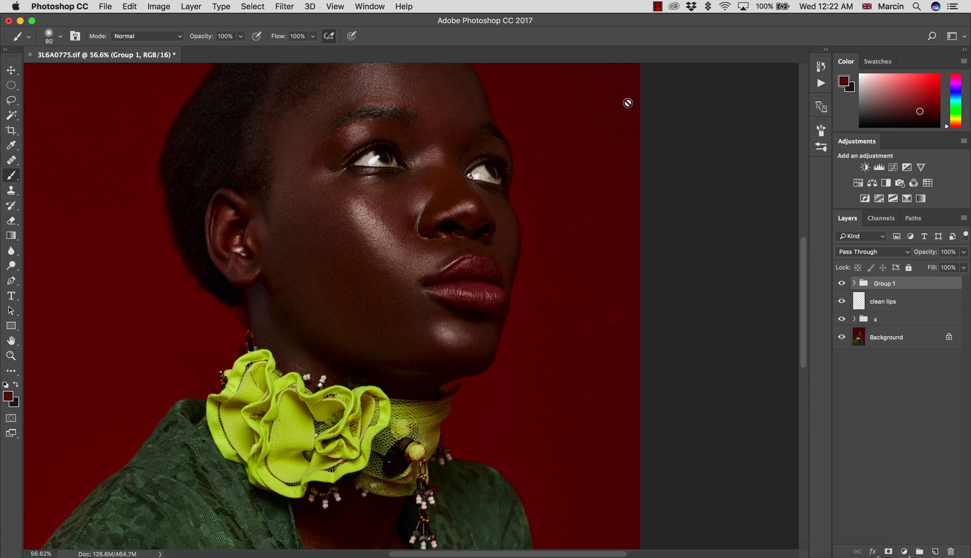